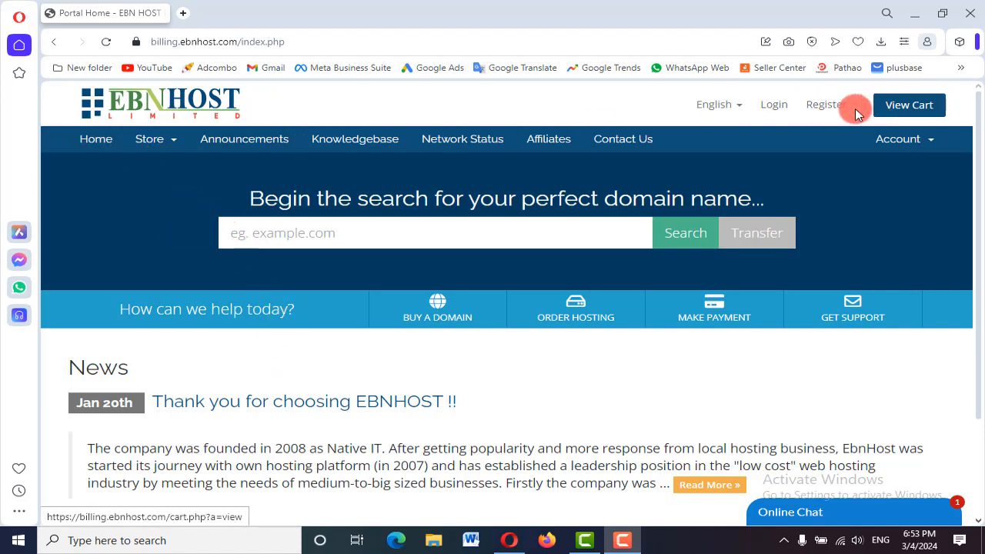
# - Log in to the client area and reach the dashboard showing 1 service, 1 domain and 1 ticket
pyautogui.click(779, 106)
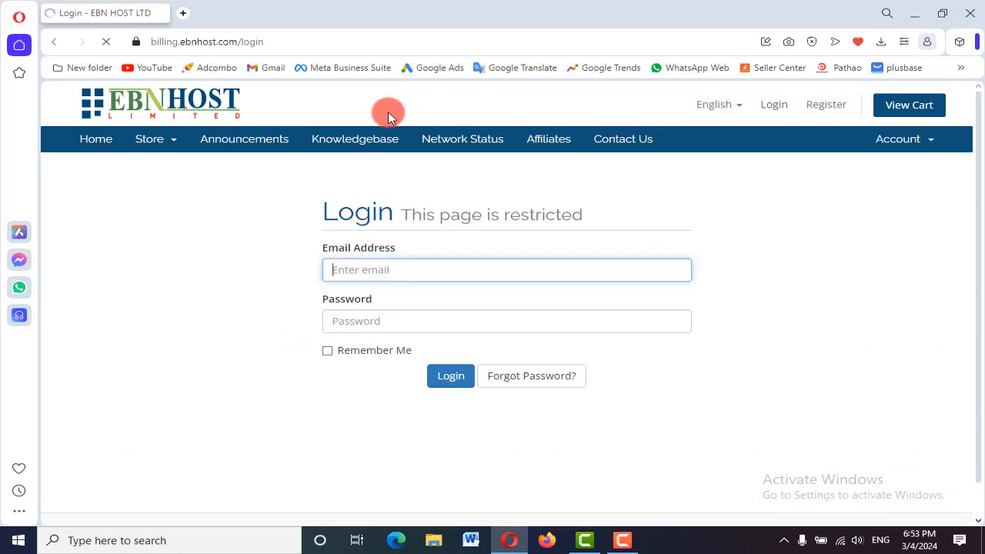
pyautogui.click(451, 378)
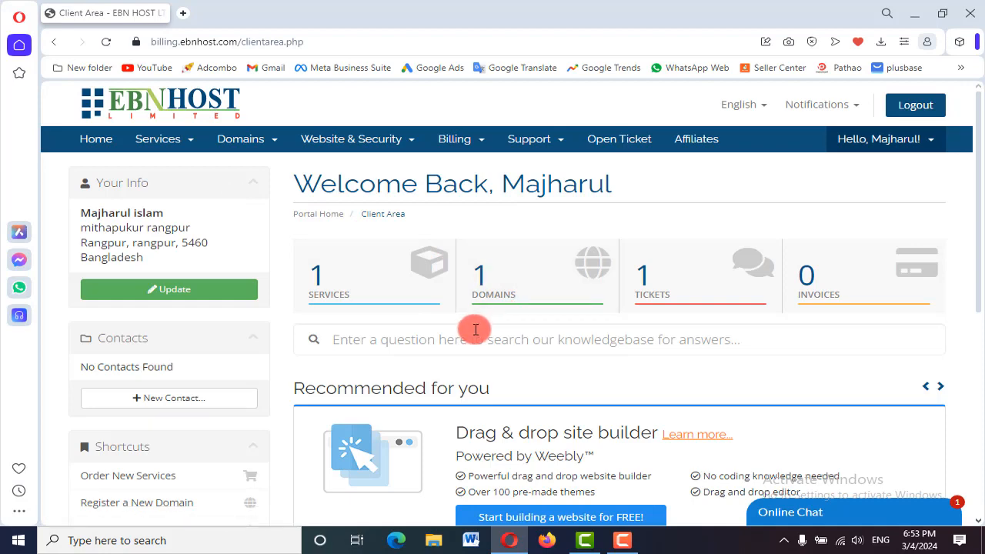
pyautogui.scroll(-1, 474, 327)
pyautogui.scroll(1, 473, 325)
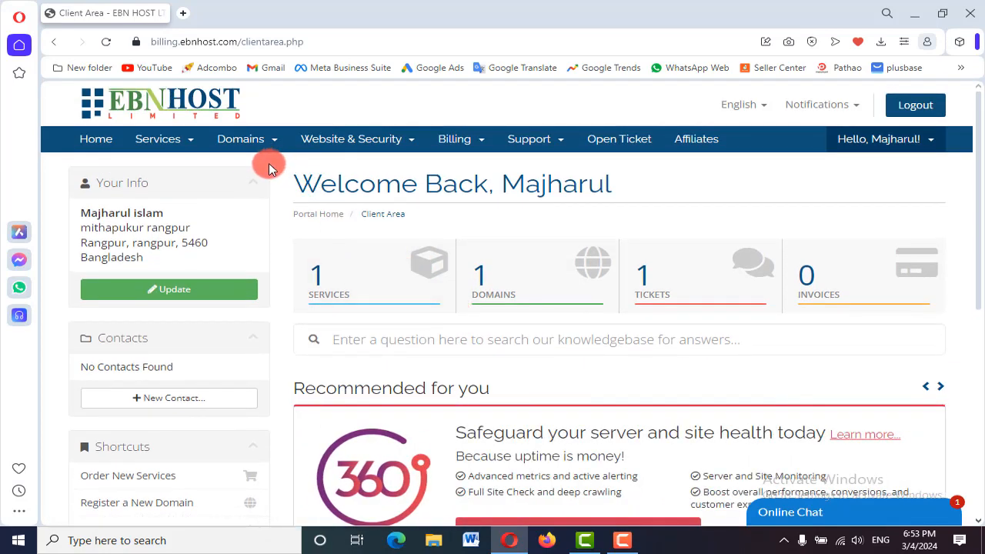
# - From Services > Order New Services, order the First Year Free Domain Plan - A (1,850.00 BDT annually)
pyautogui.click(157, 144)
pyautogui.click(217, 193)
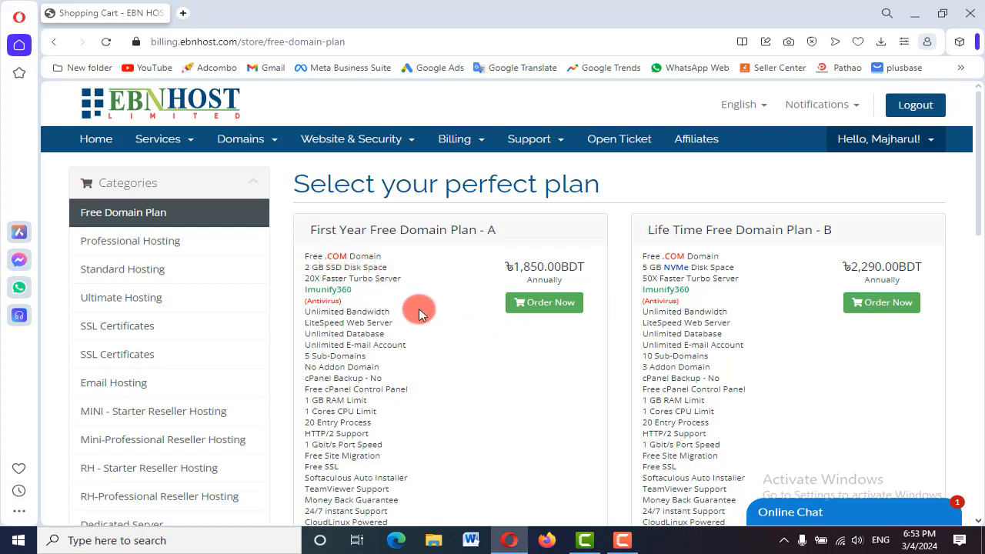
pyautogui.click(545, 309)
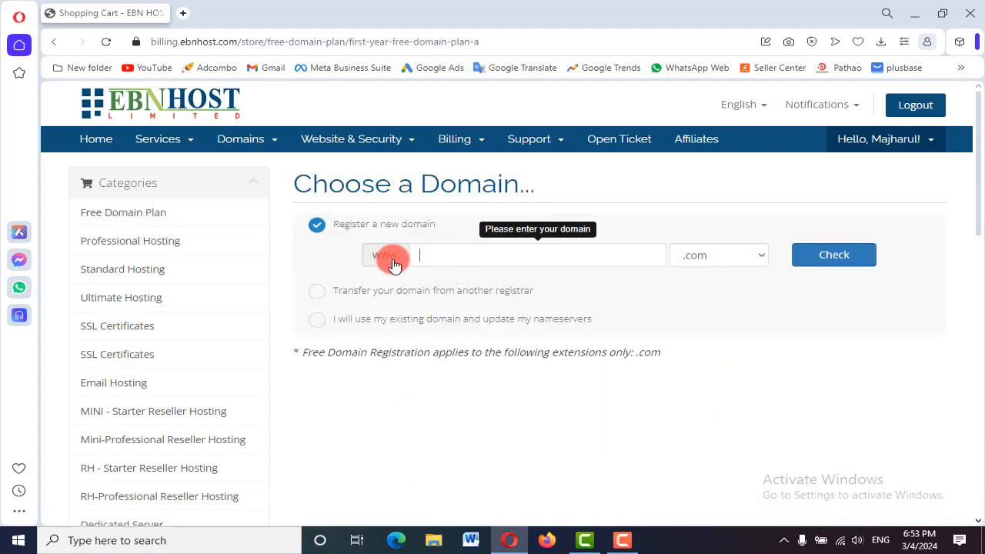
# - Enter the suggested domain malaysiashop and check whether malaysiashop.com is available
pyautogui.click(450, 257)
pyautogui.click(537, 288)
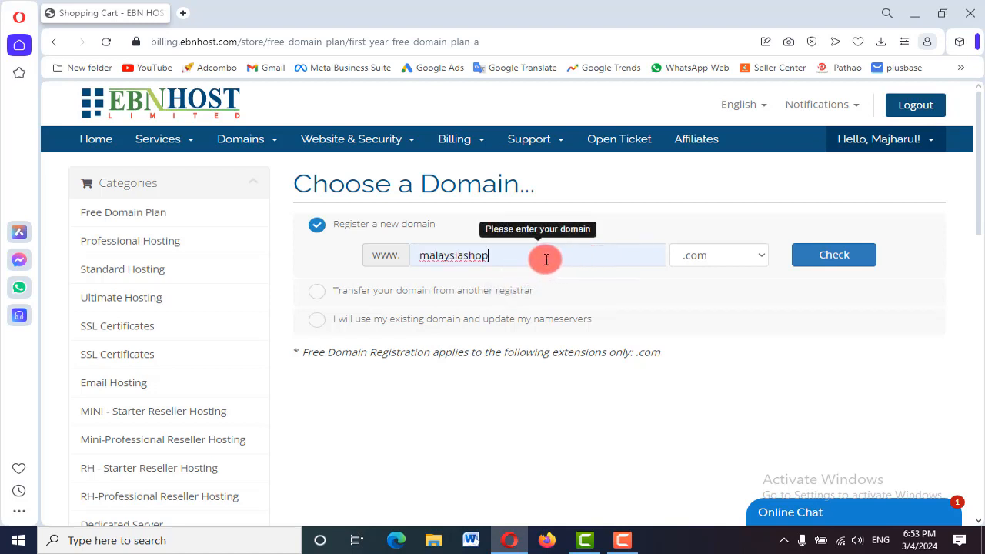
pyautogui.click(831, 259)
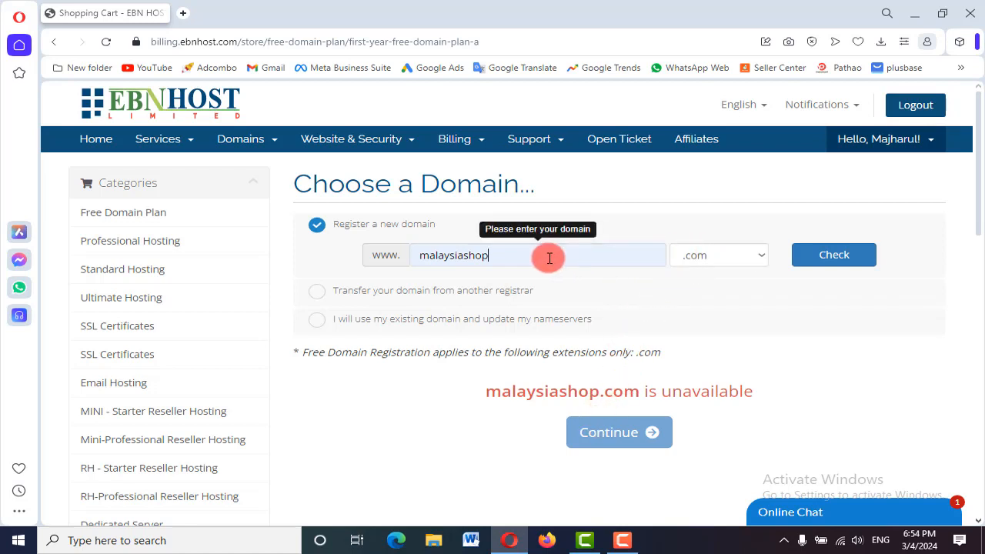
# - Change the name to malaysiashopbd.com, confirm it is available for 1,199.00 BDT, and continue
pyautogui.write('bd')
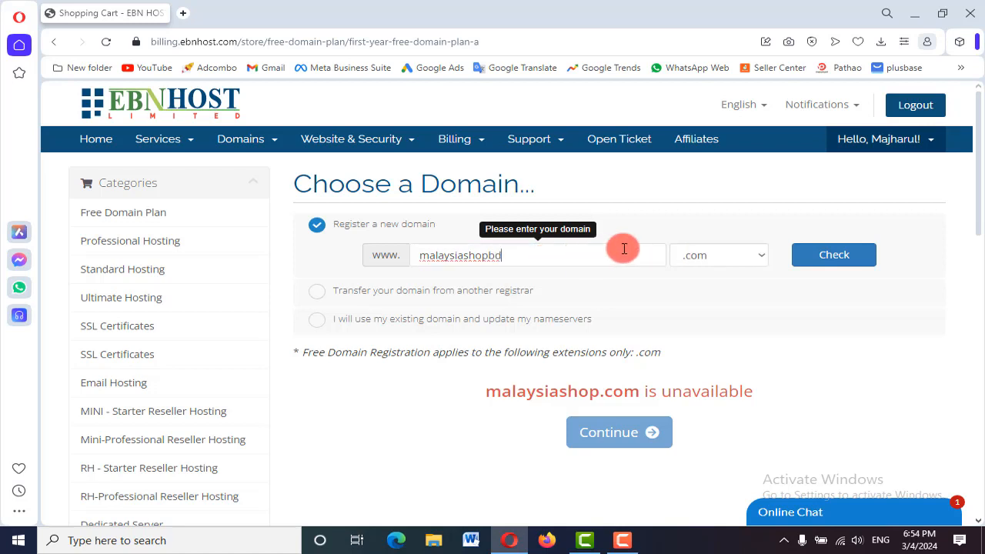
pyautogui.click(825, 254)
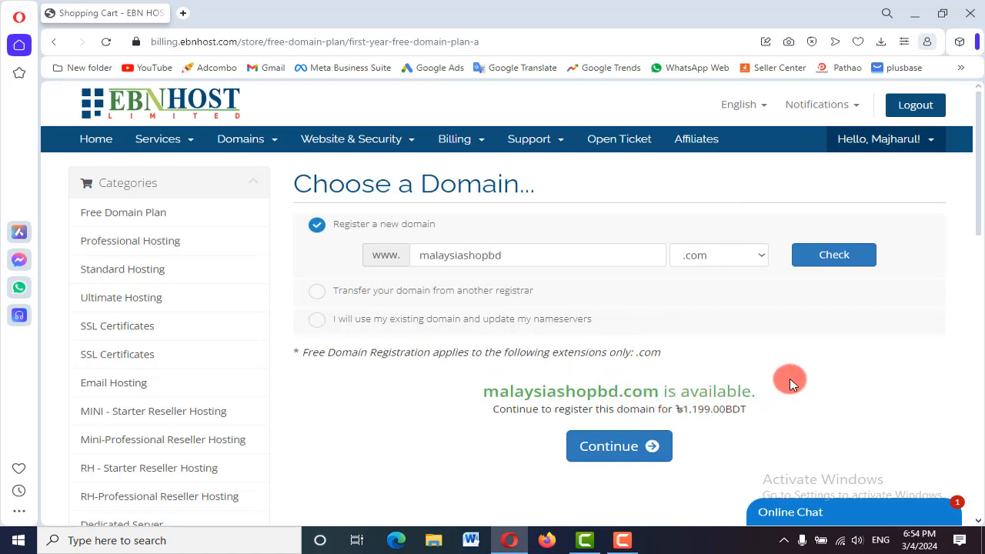
pyautogui.scroll(-1, 789, 378)
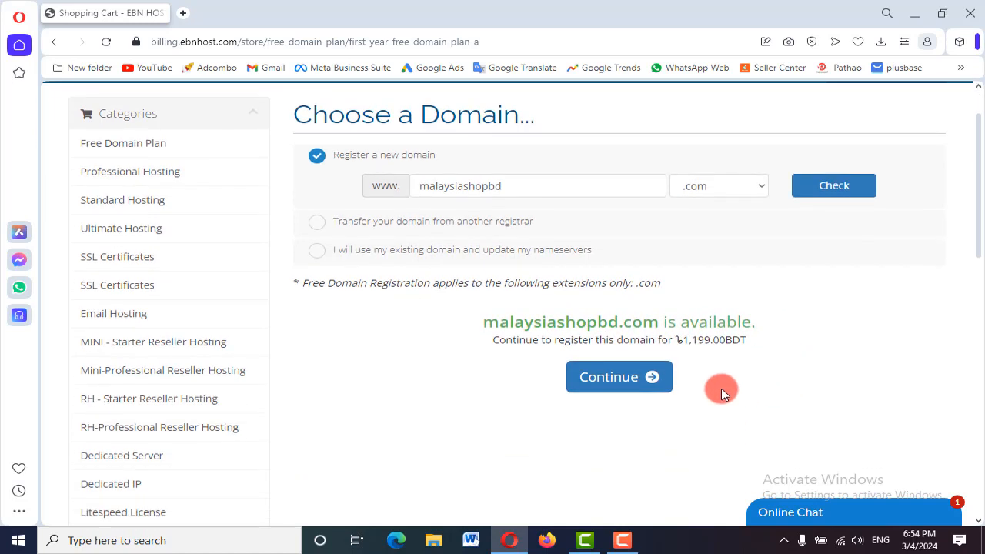
pyautogui.click(635, 381)
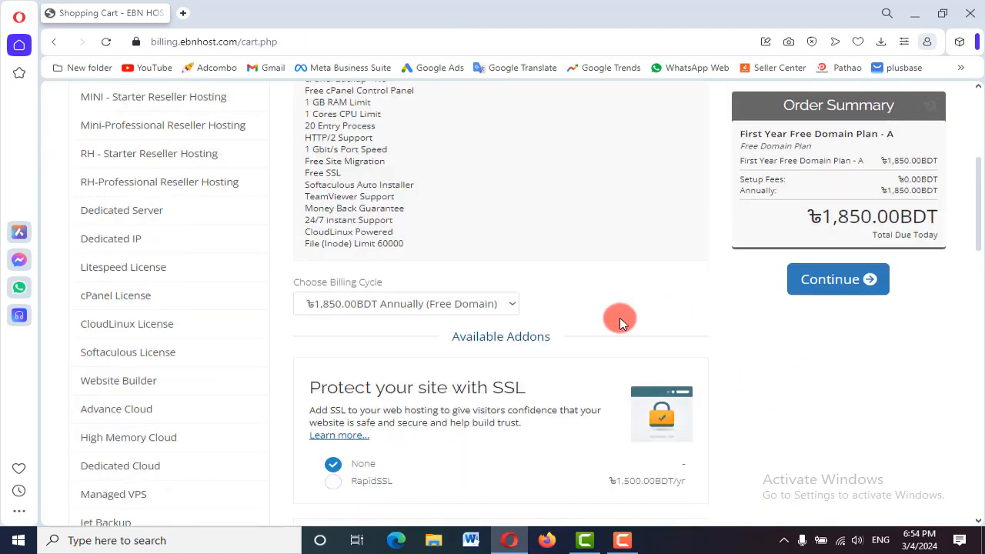
# - Leave all Configure page addons at None and continue to Domains Configuration for malaysiashopbd.com
pyautogui.scroll(4, 620, 322)
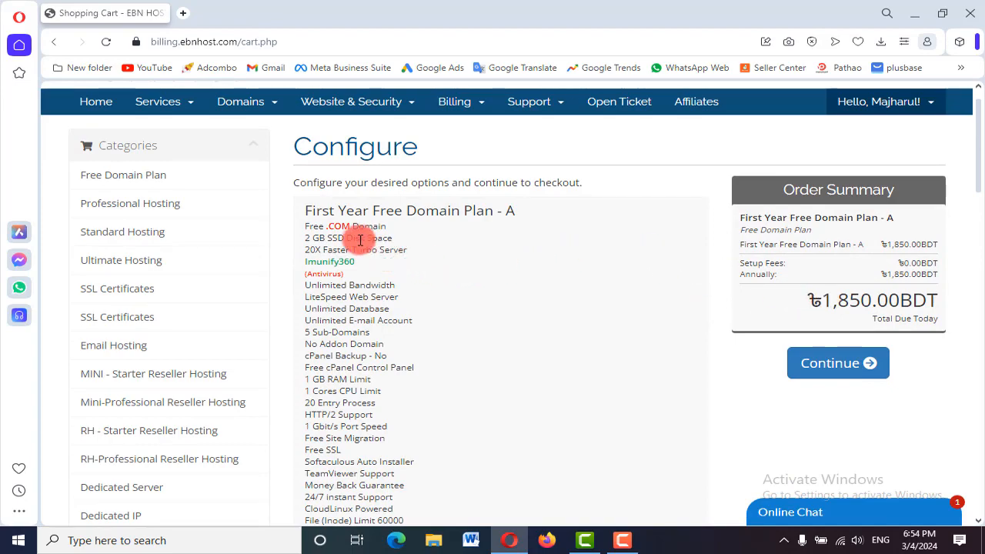
pyautogui.scroll(-7, 539, 265)
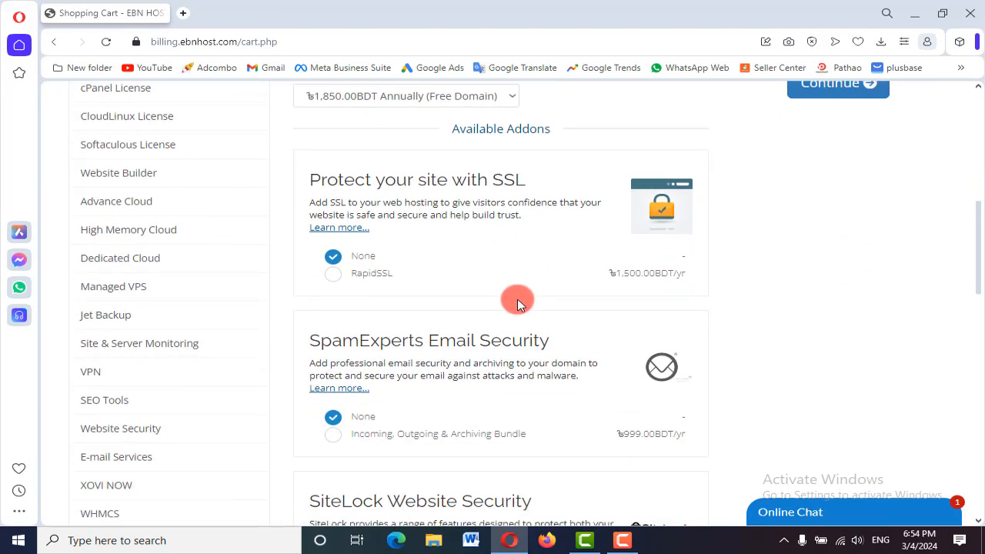
pyautogui.scroll(-10, 514, 304)
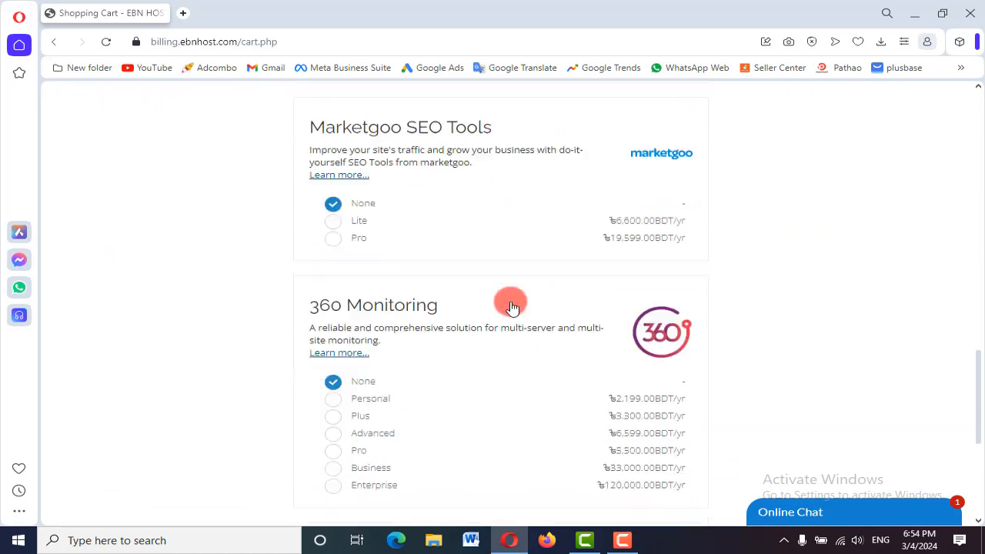
pyautogui.scroll(-4, 513, 306)
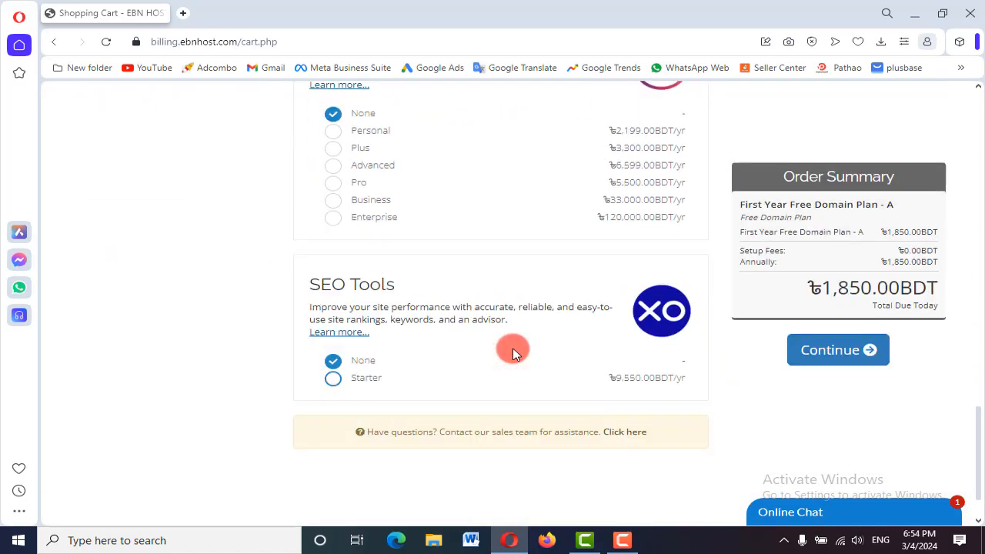
pyautogui.scroll(15, 513, 348)
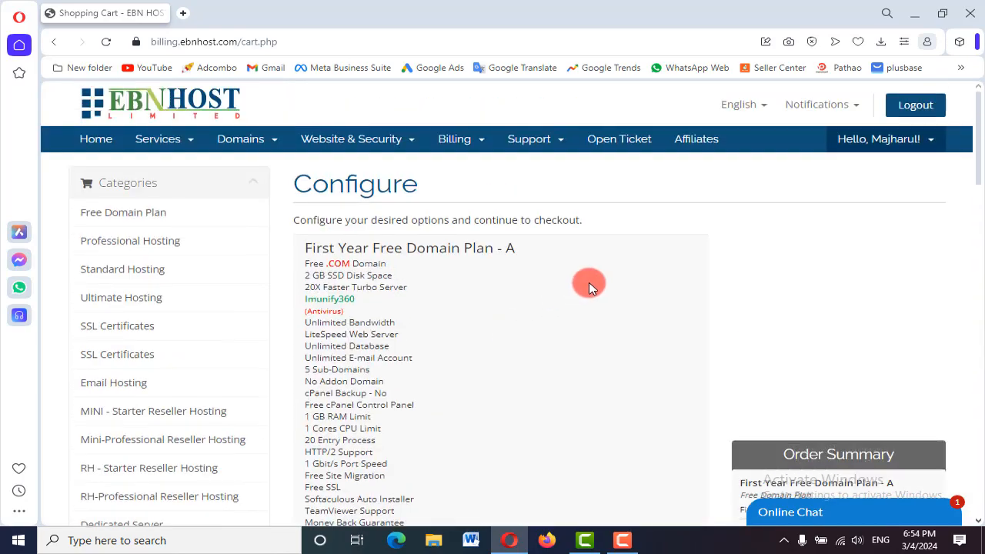
pyautogui.click(826, 400)
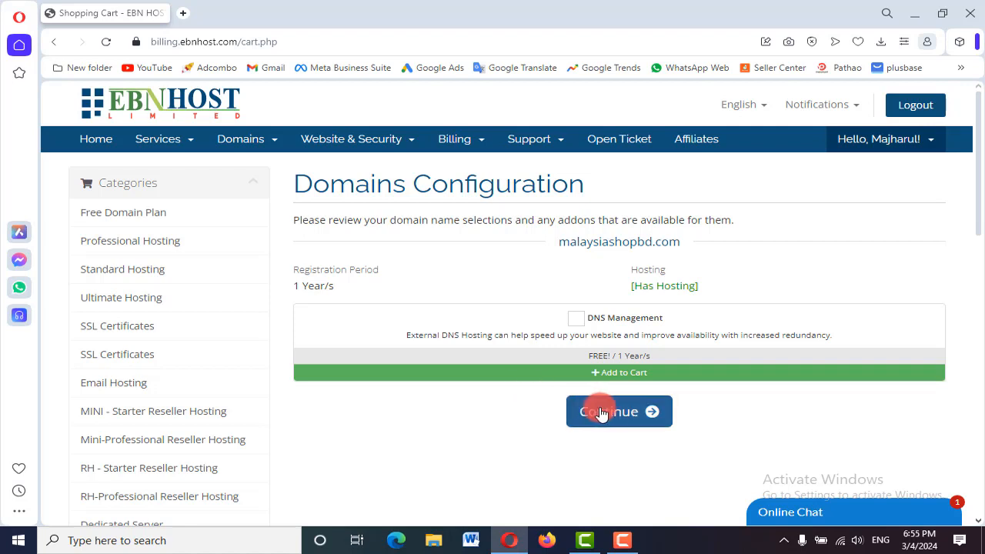
# - Continue past domain configuration without the DNS Management addon and review the cart
pyautogui.click(625, 416)
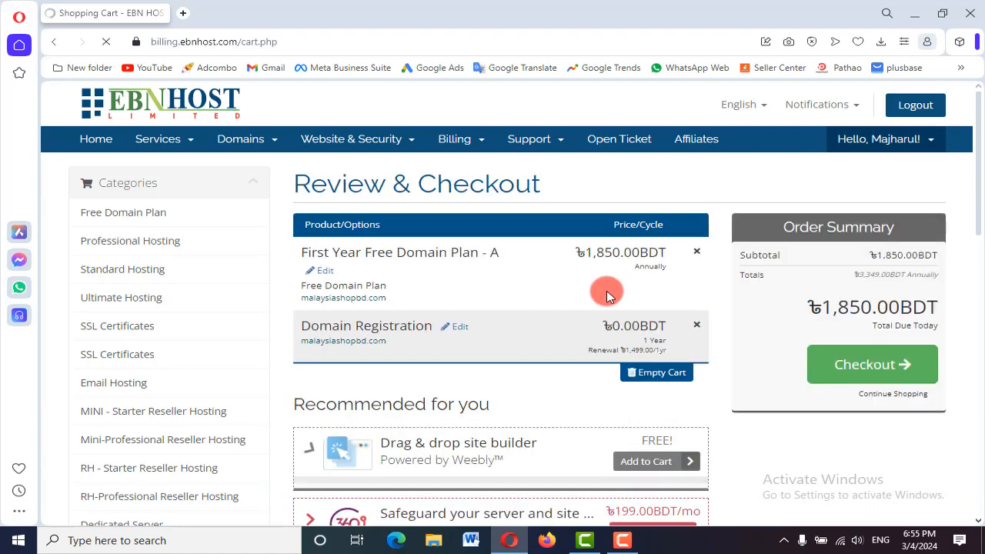
pyautogui.scroll(-10, 525, 312)
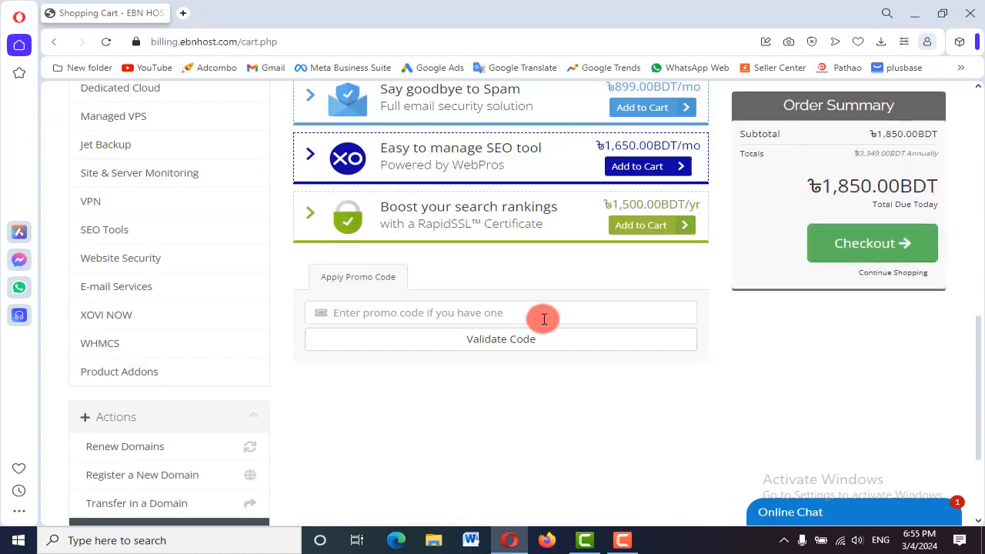
pyautogui.scroll(5, 538, 318)
pyautogui.scroll(-6, 539, 319)
pyautogui.scroll(15, 512, 323)
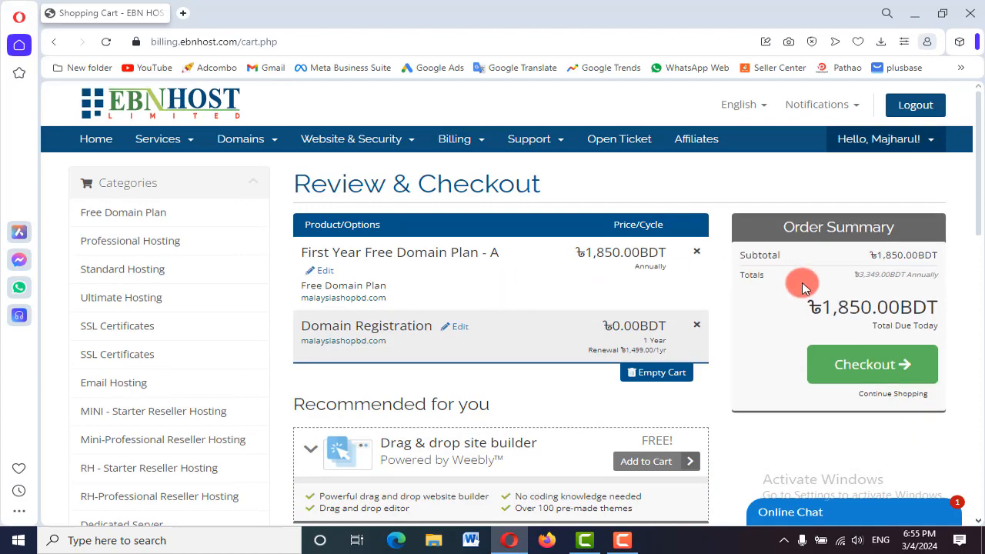
# - Check out with Nagad as the payment method and complete the order
pyautogui.click(847, 368)
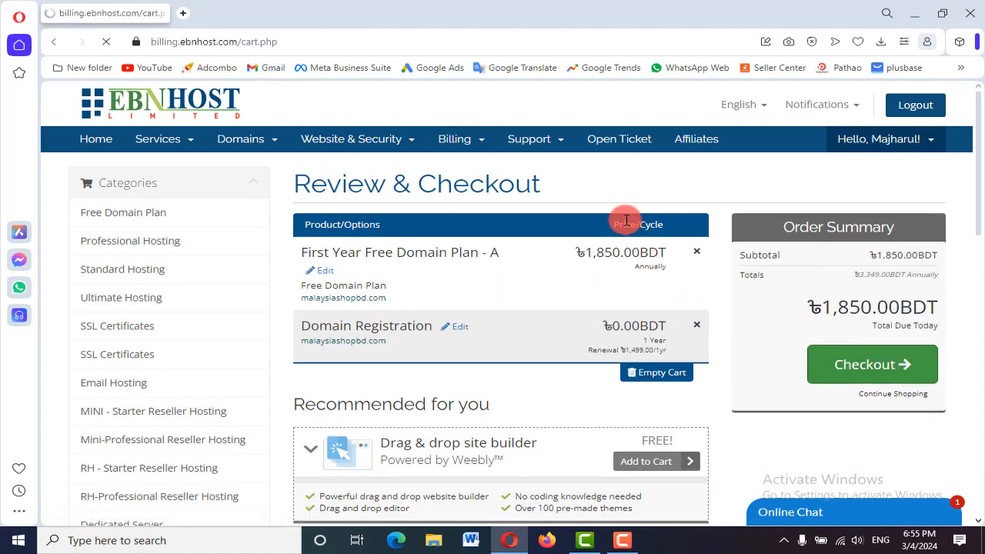
pyautogui.scroll(-1, 551, 266)
pyautogui.scroll(-10, 551, 308)
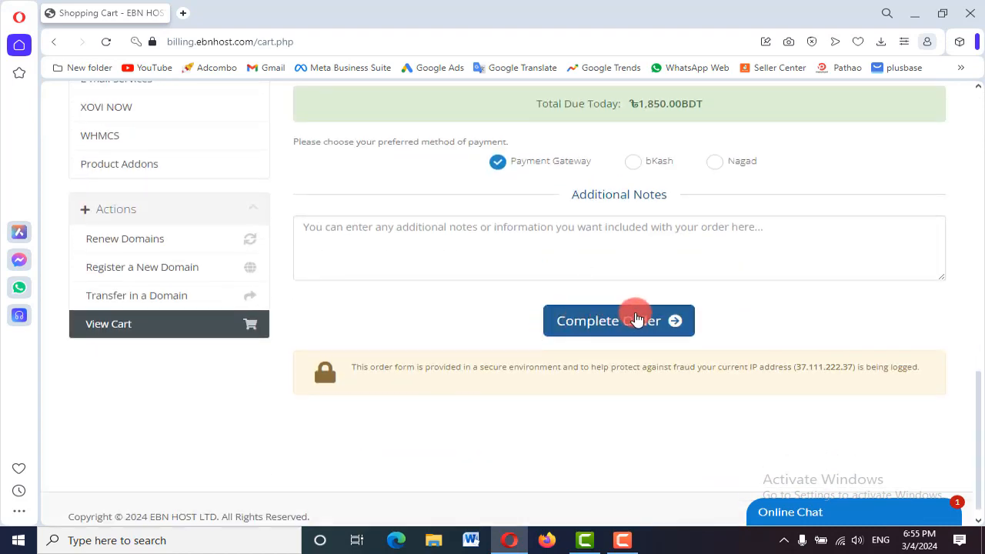
pyautogui.scroll(1, 638, 293)
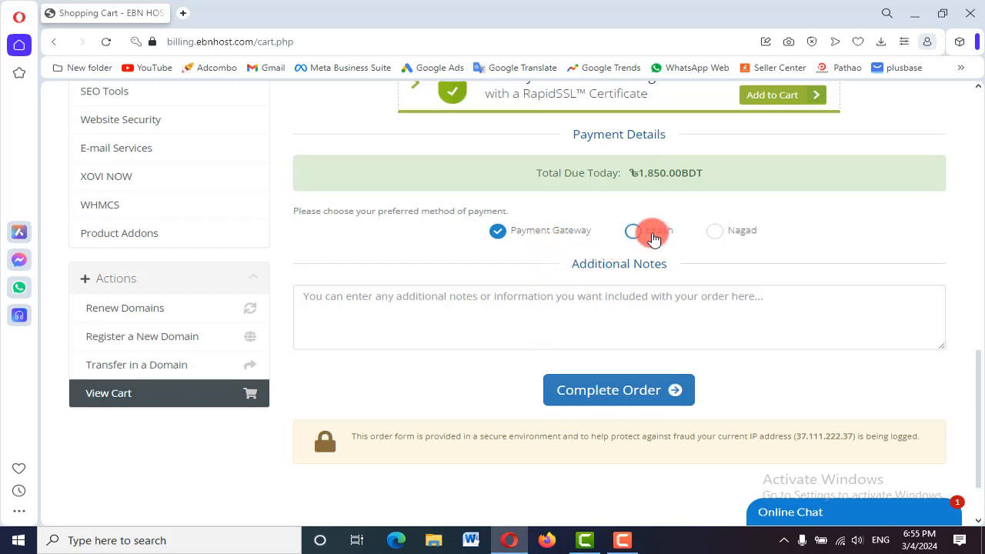
pyautogui.click(715, 235)
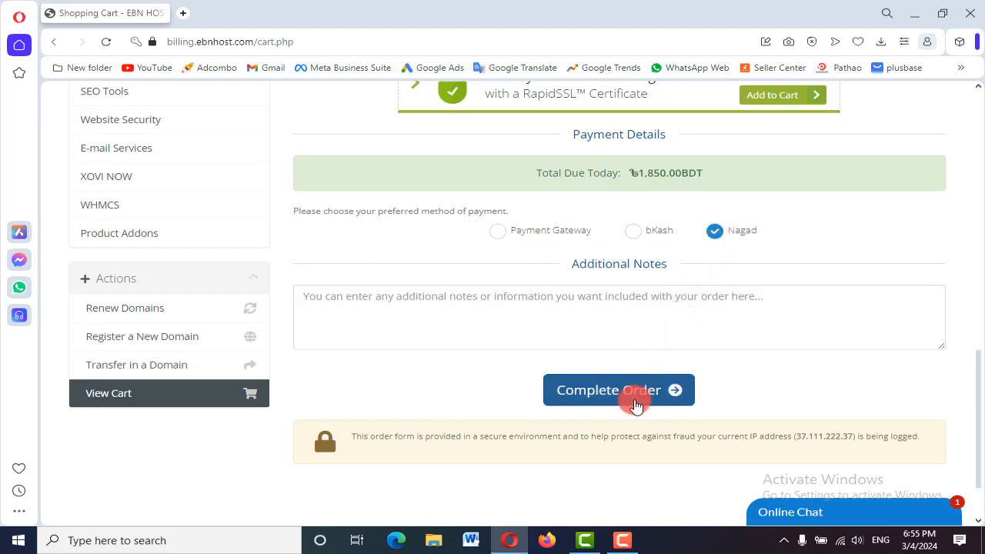
pyautogui.click(610, 394)
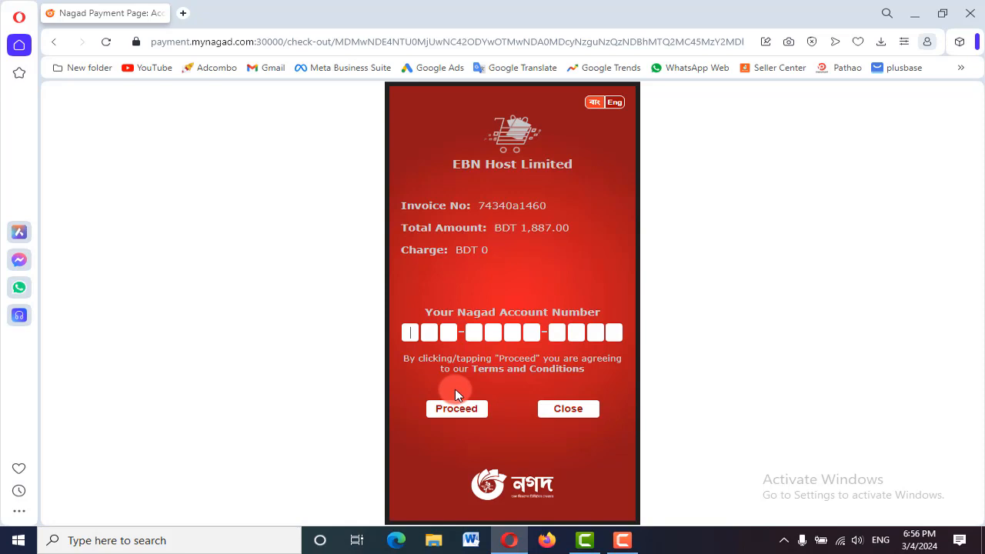
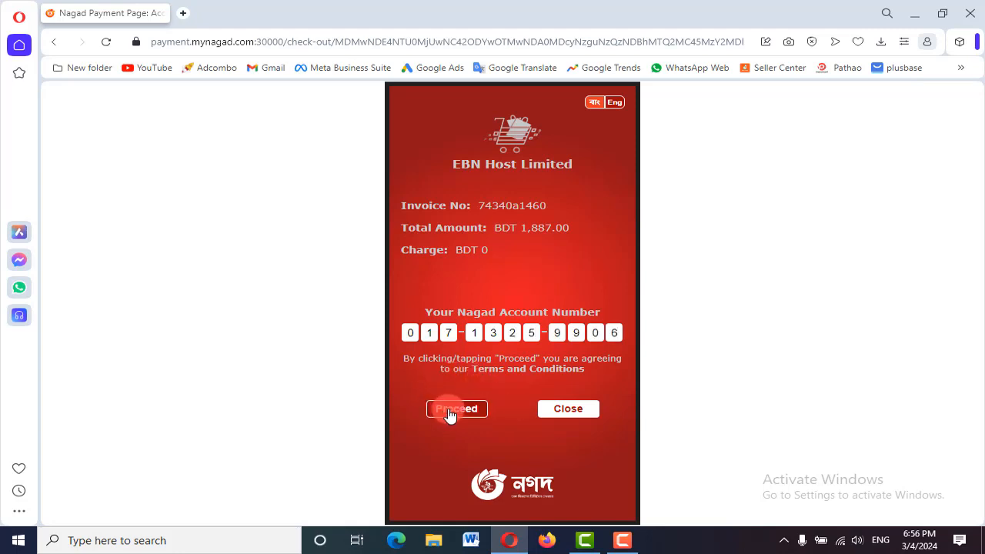
# - Enter the 11-digit Nagad account number for the BDT 1,887.00 invoice and proceed
pyautogui.click(451, 410)
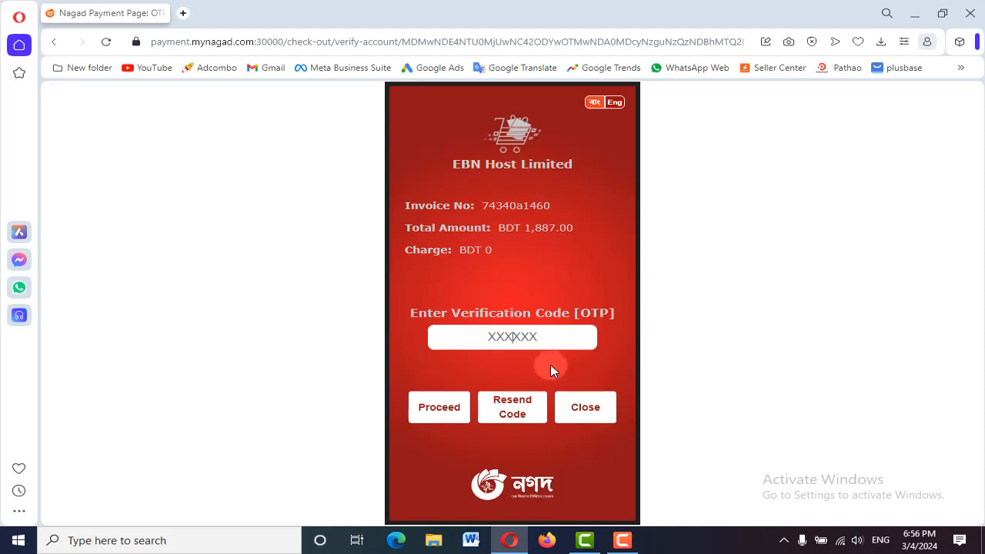
# - Request a new verification code, enter the six-digit SMS code, and submit it
pyautogui.click(523, 414)
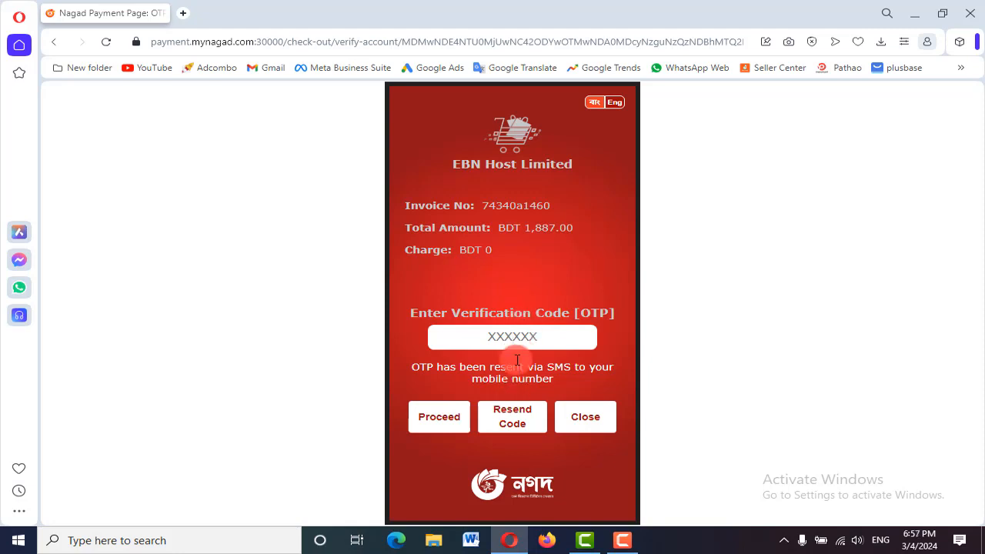
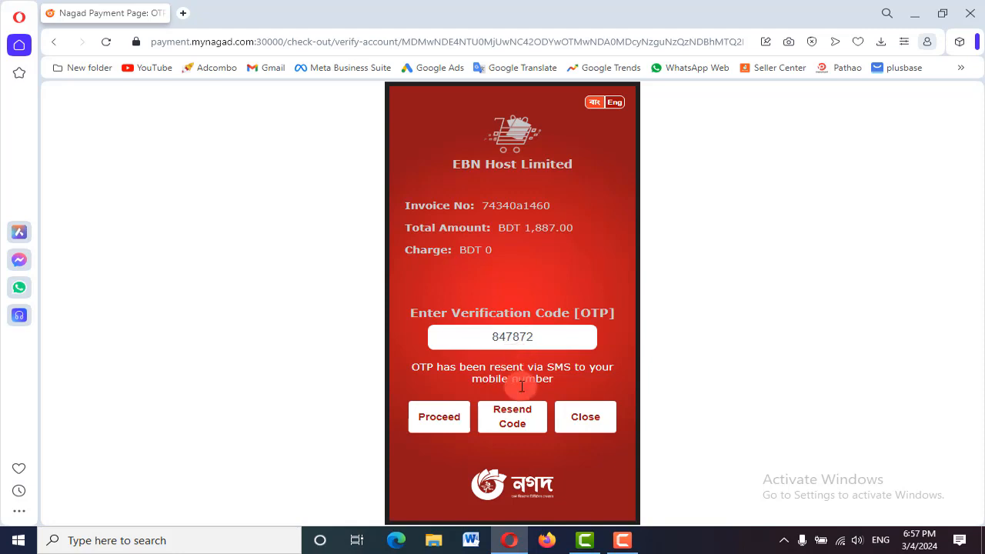
pyautogui.click(440, 420)
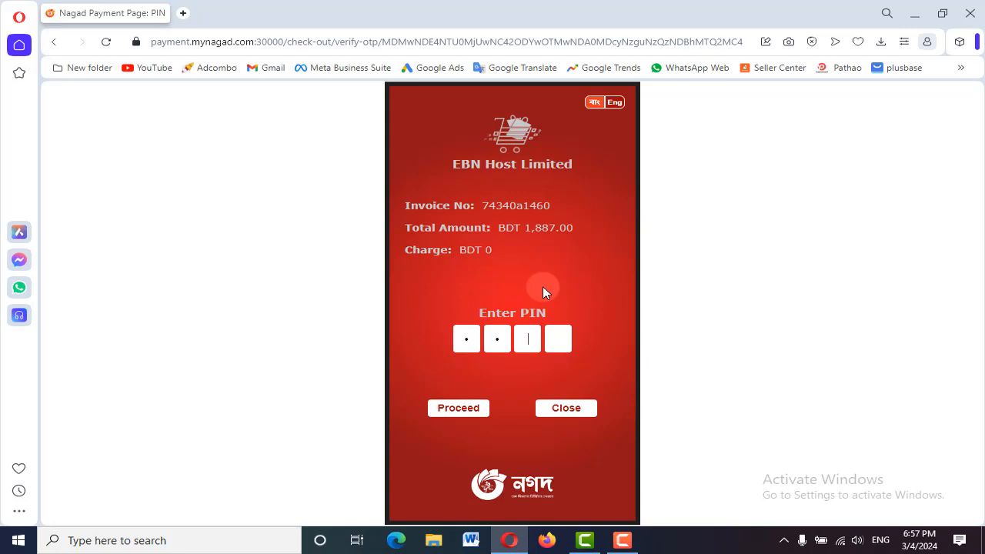
# - Re-enter the four-digit Nagad PIN and complete the payment to reach Order Confirmation
pyautogui.press('BackSpace')
pyautogui.press('BackSpace')
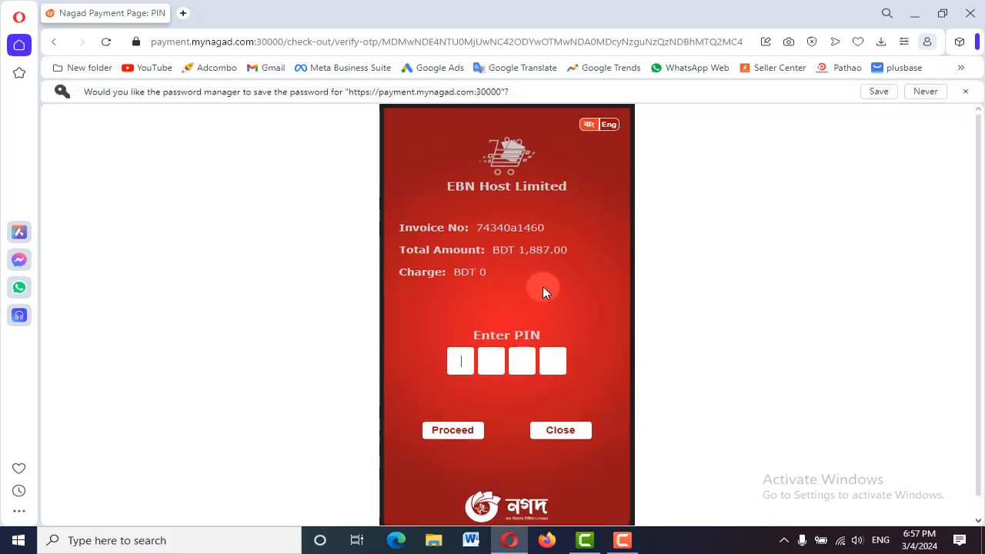
pyautogui.write('••••')
pyautogui.click(452, 431)
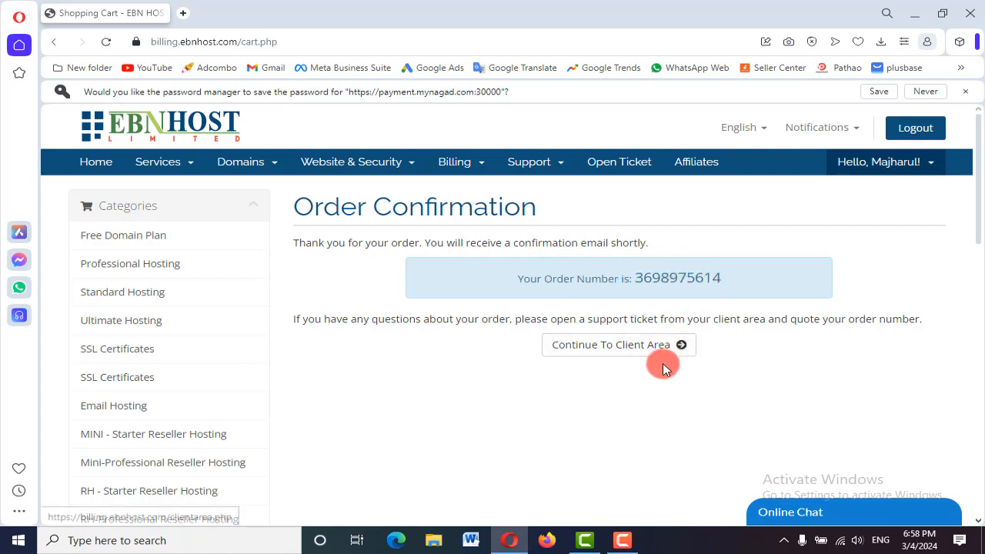
# - Go to the client area's Services list and open the malaysiashopbd.com hosting service
pyautogui.click(548, 353)
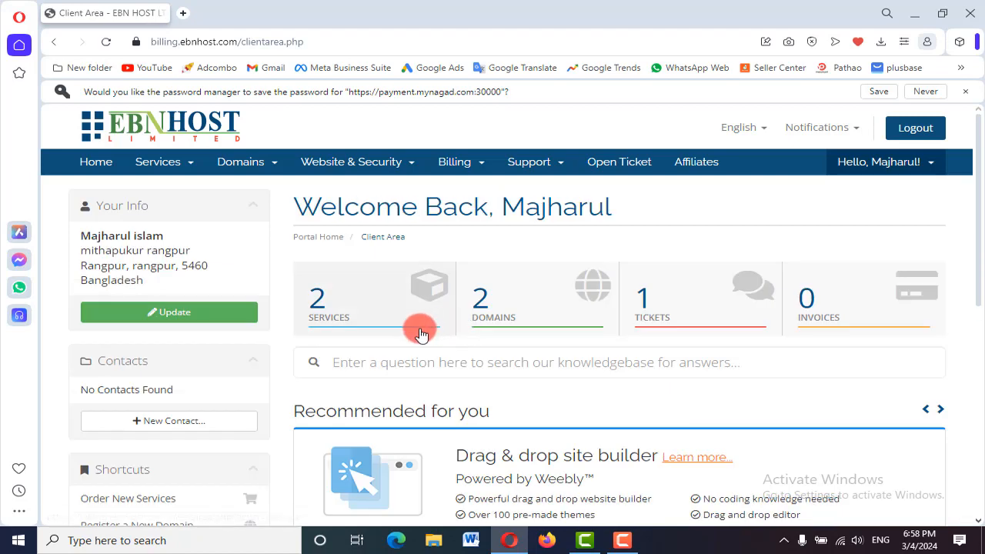
pyautogui.scroll(-1, 419, 332)
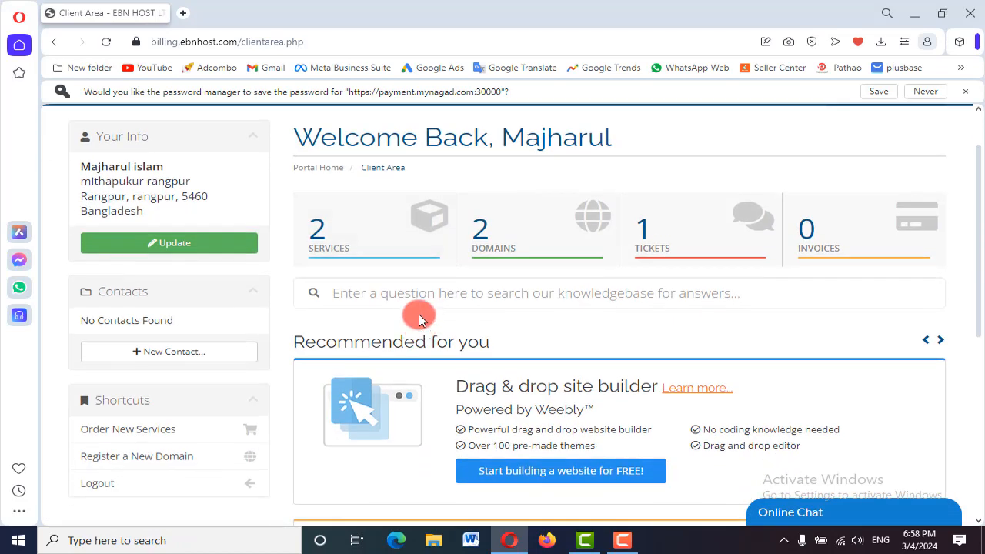
pyautogui.scroll(1, 382, 267)
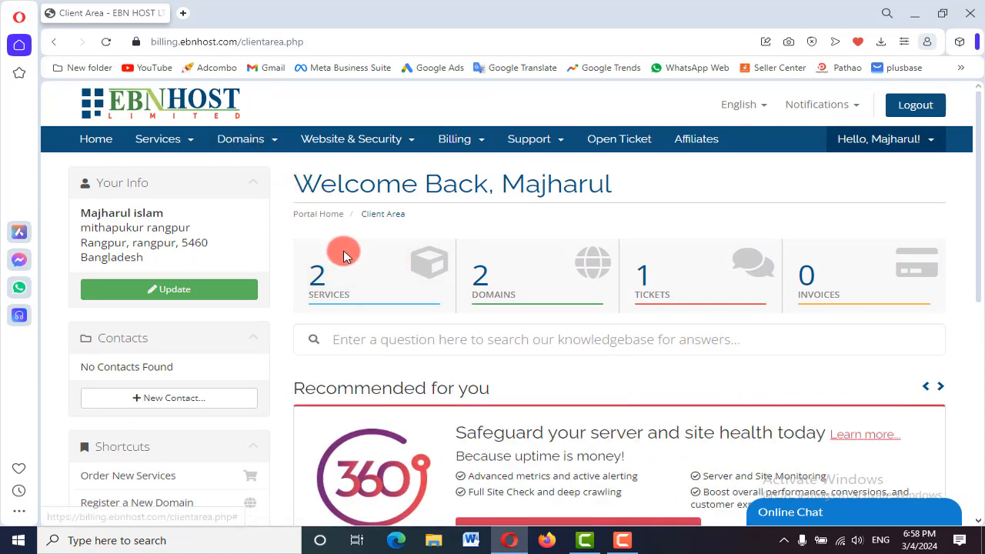
pyautogui.click(407, 248)
pyautogui.scroll(-1, 406, 297)
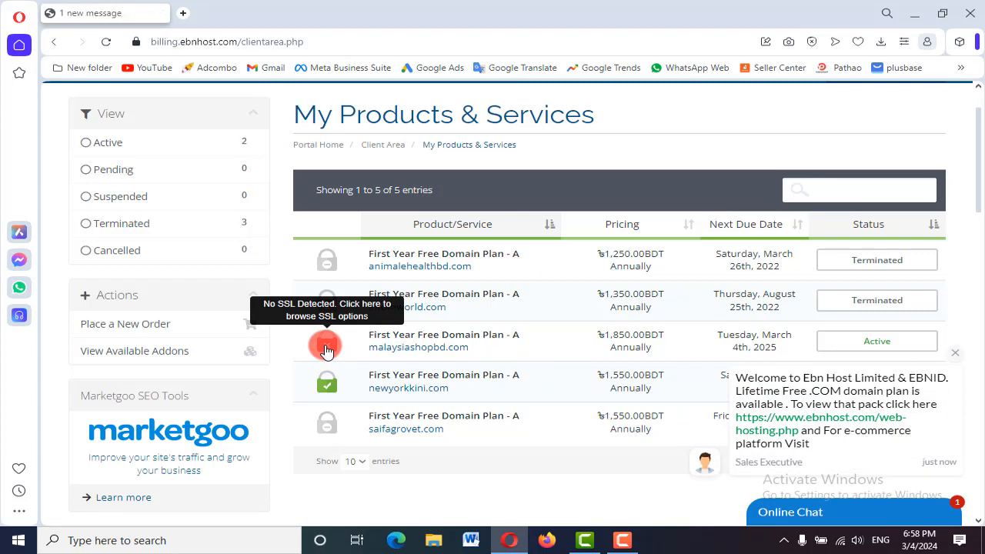
pyautogui.moveTo(332, 388)
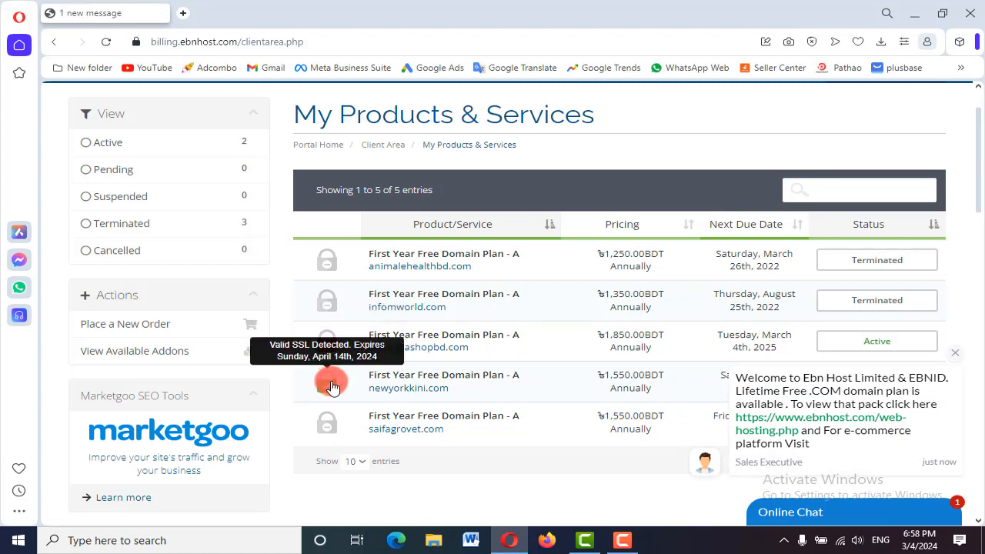
pyautogui.moveTo(331, 350)
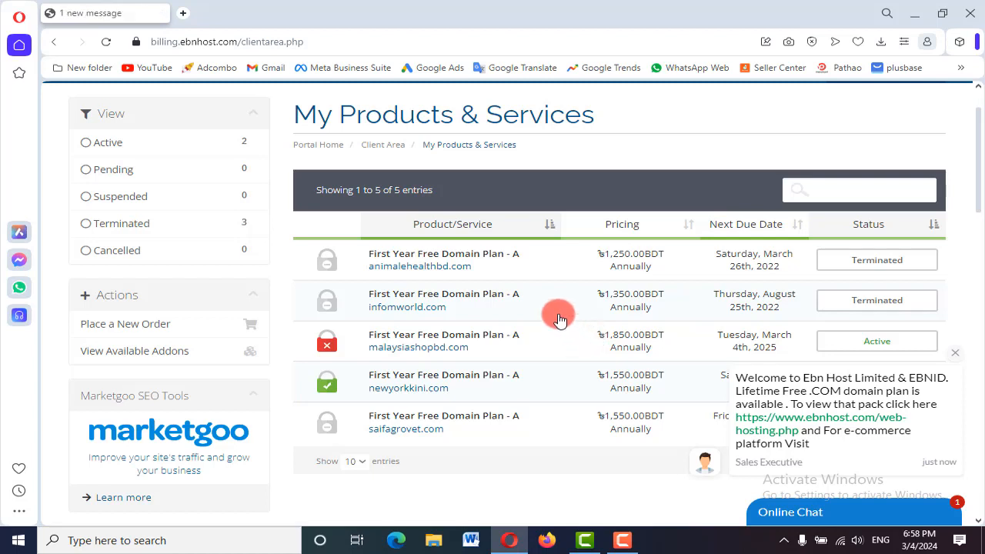
pyautogui.scroll(-1, 560, 320)
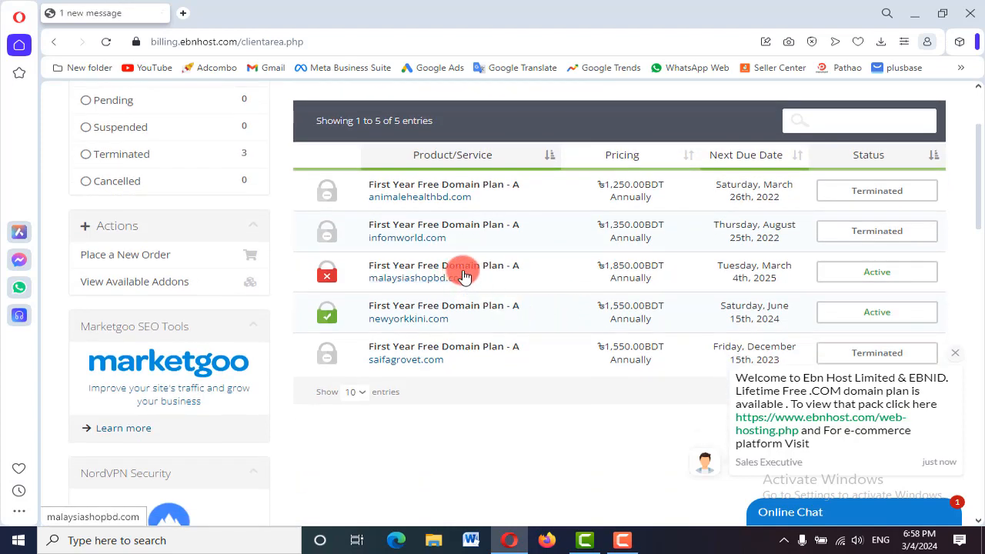
pyautogui.click(669, 287)
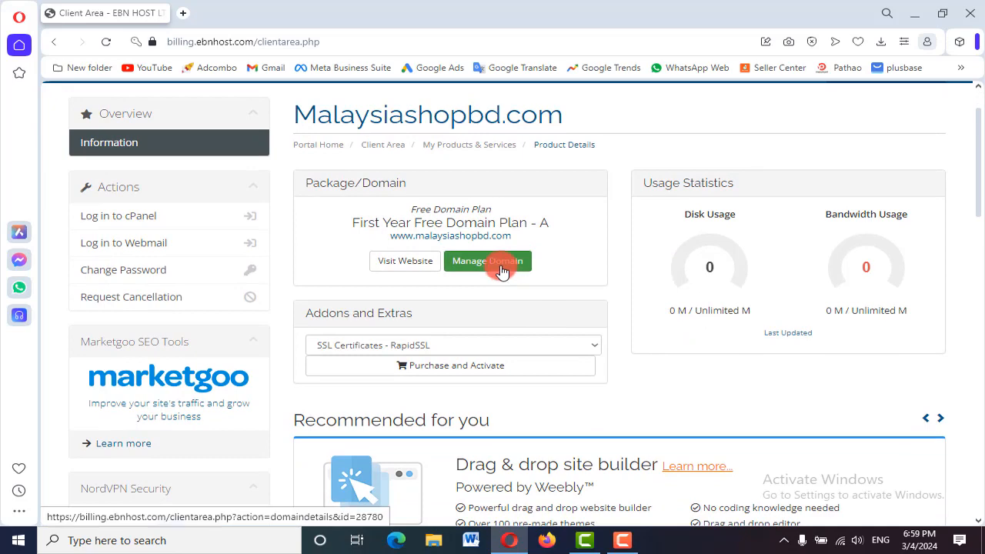
# - Launch cPanel File Manager from the product page's Quick Shortcuts, showing /home/malaysia
pyautogui.scroll(-5, 534, 263)
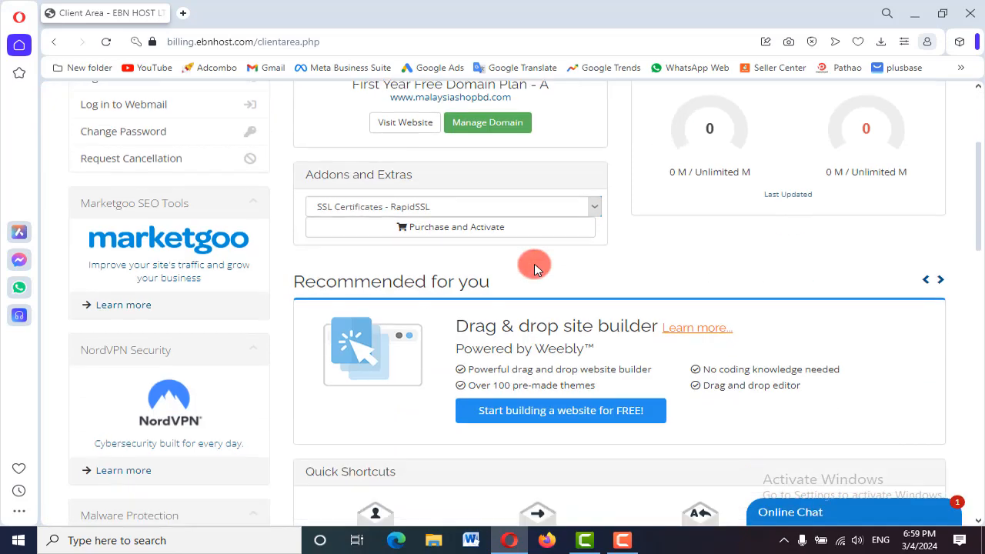
pyautogui.scroll(-1, 534, 263)
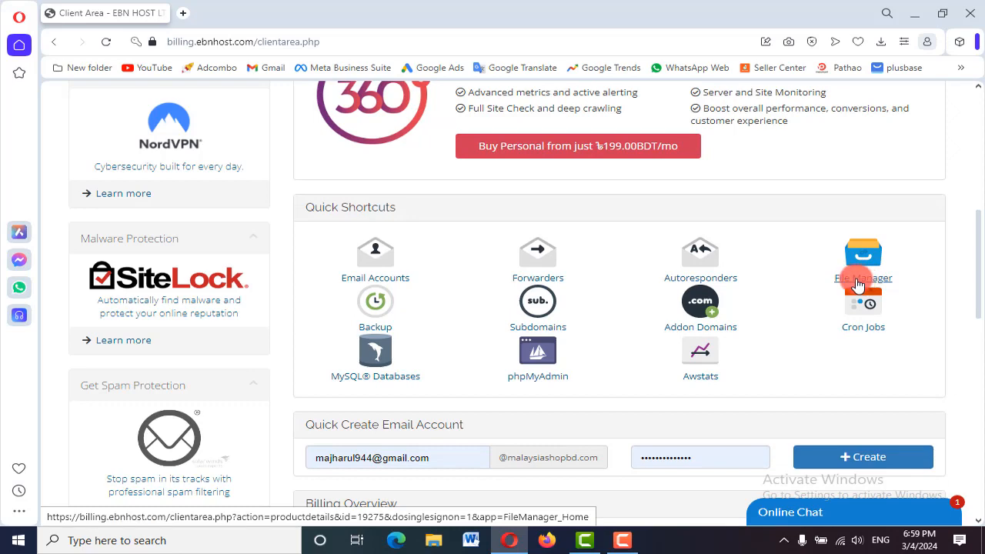
pyautogui.scroll(-5, 745, 291)
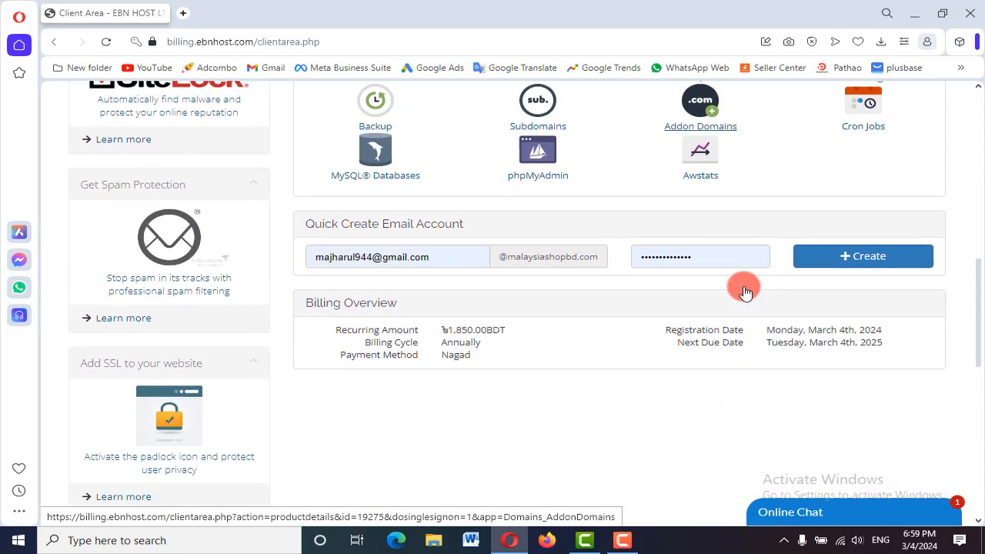
pyautogui.scroll(3, 745, 291)
pyautogui.scroll(2, 743, 288)
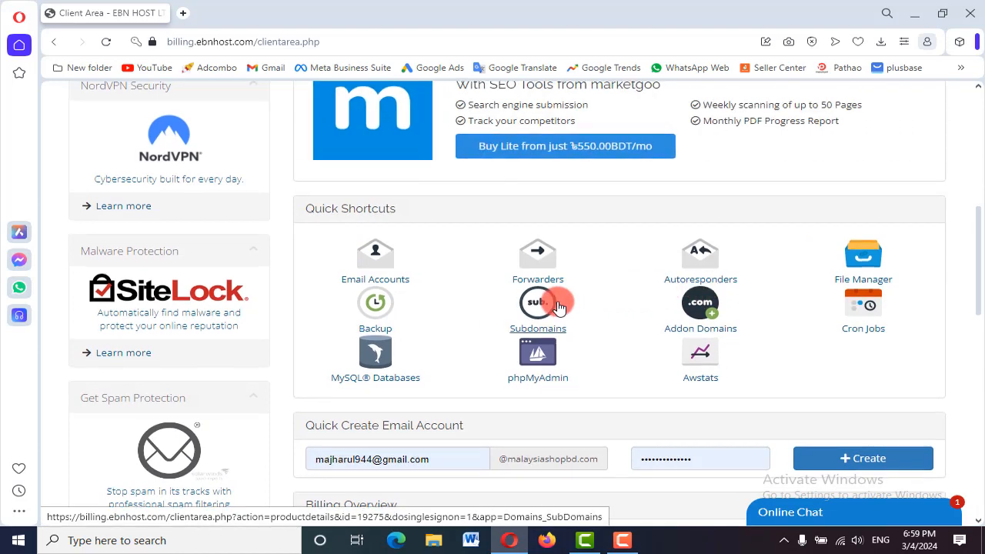
pyautogui.scroll(6, 559, 306)
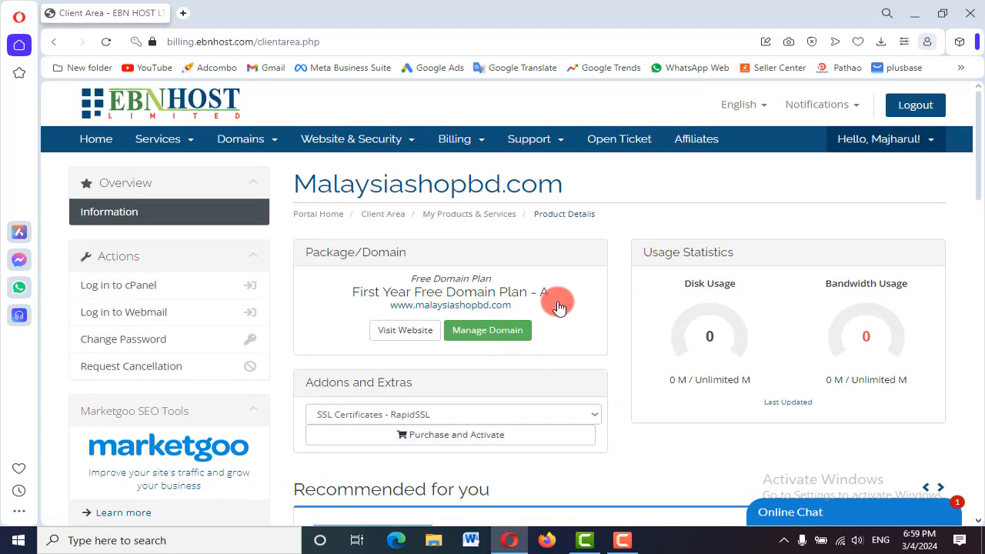
pyautogui.scroll(-5, 558, 306)
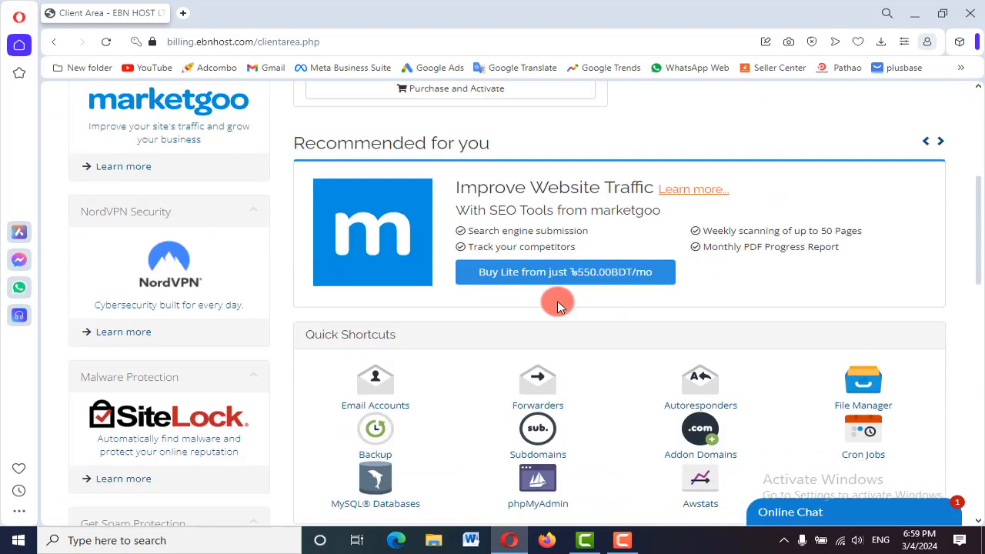
pyautogui.click(866, 411)
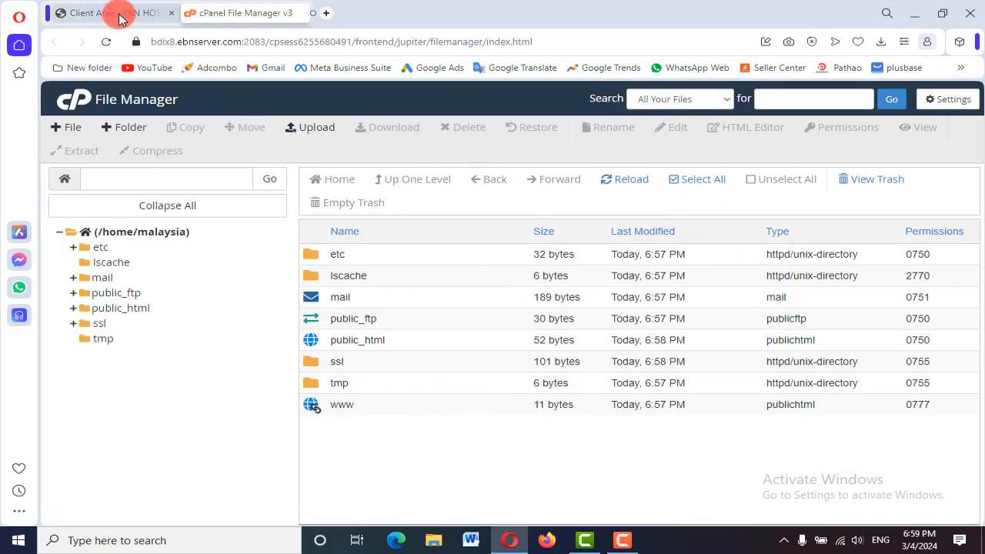
# - Reopen File Manager from the client area, then go to the cPanel Tools home page
pyautogui.click(85, 13)
pyautogui.scroll(-1, 586, 284)
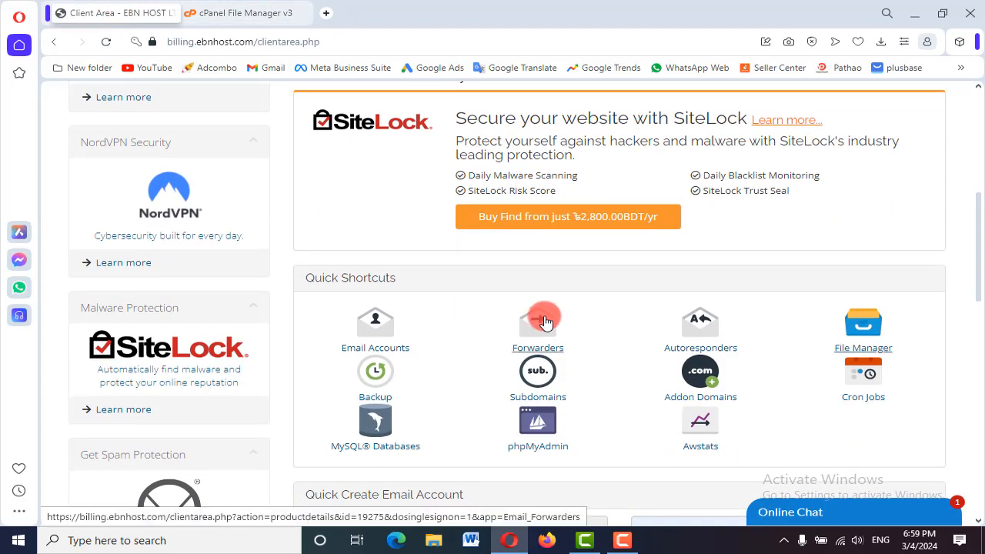
pyautogui.scroll(-4, 552, 322)
pyautogui.scroll(-2, 555, 326)
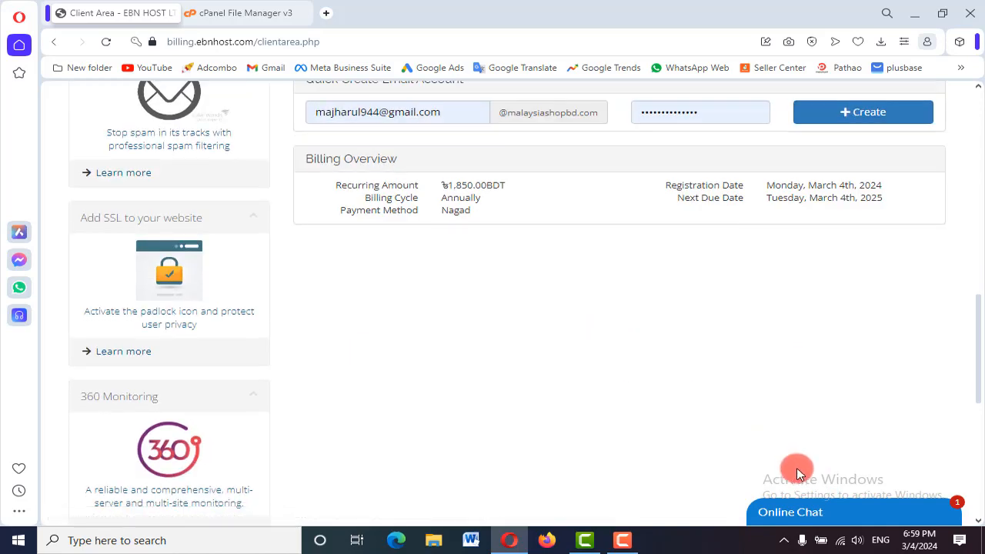
pyautogui.click(627, 538)
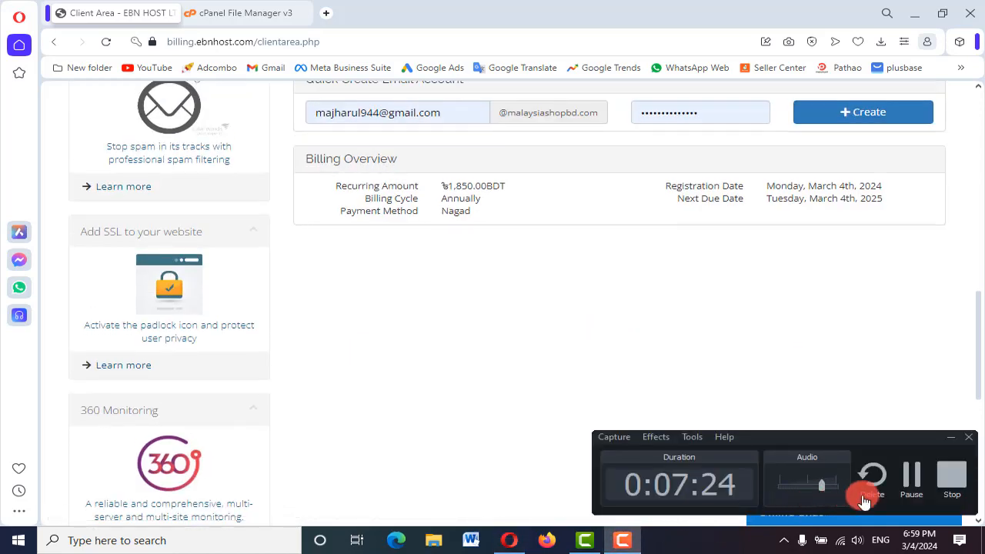
pyautogui.click(914, 481)
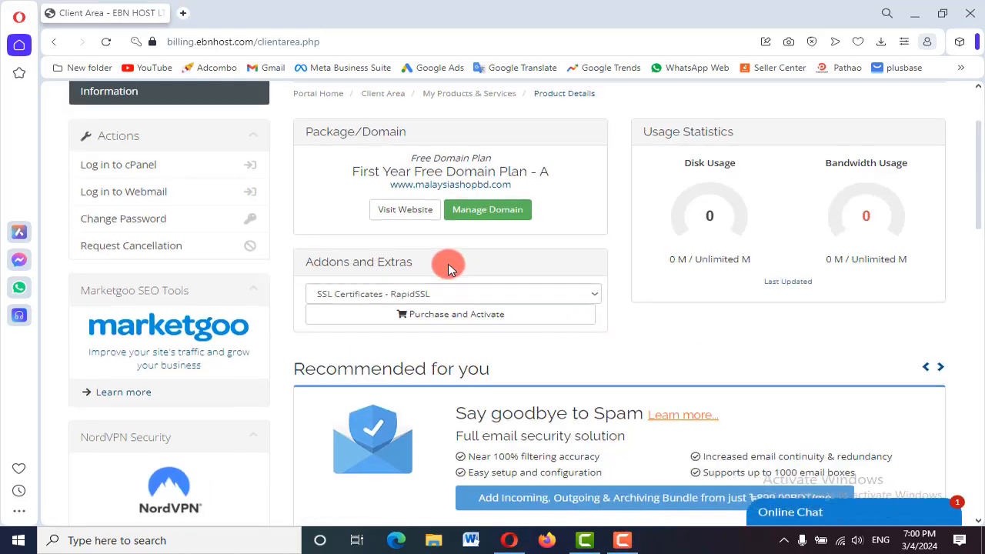
pyautogui.scroll(2, 448, 263)
pyautogui.scroll(-6, 451, 262)
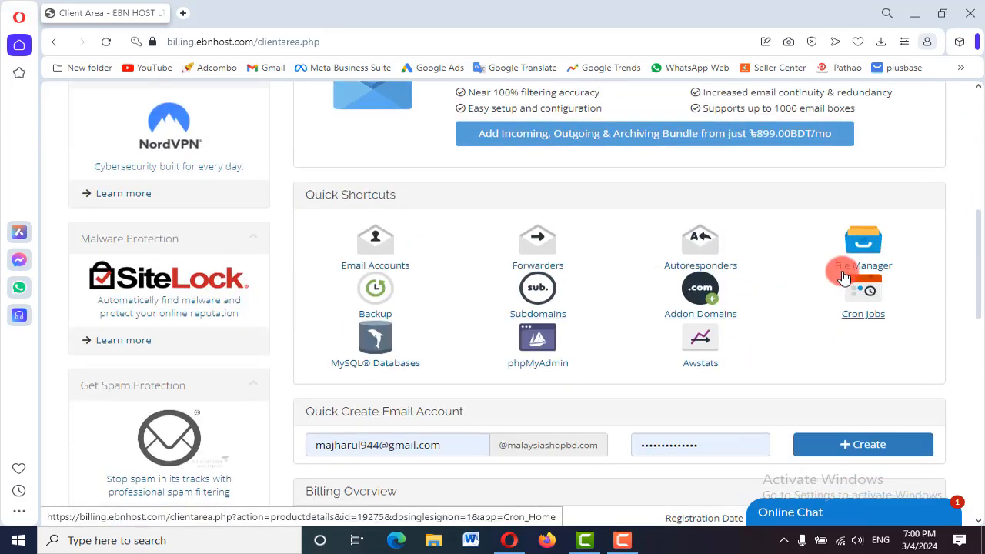
pyautogui.click(856, 268)
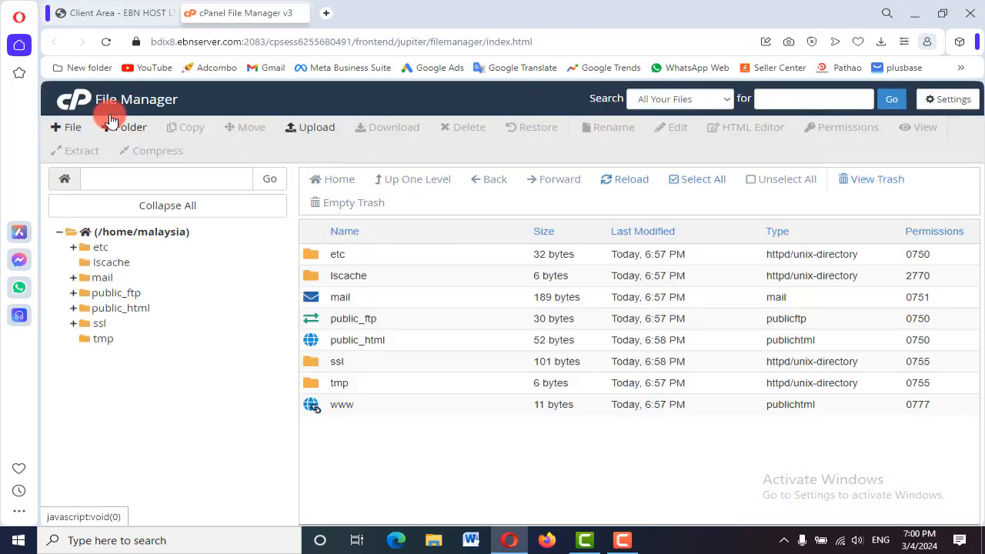
pyautogui.click(77, 108)
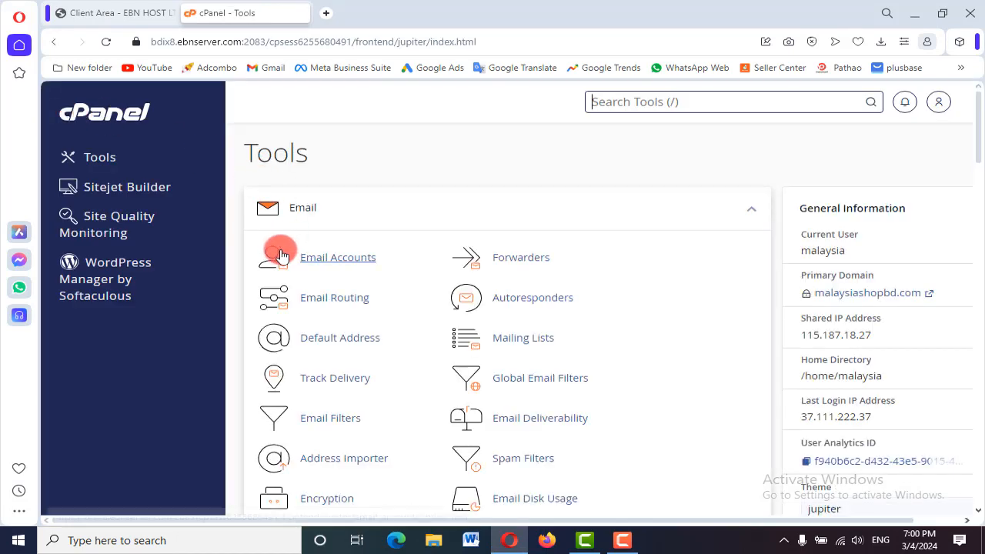
# - Scroll to Software and open WordPress Manager by Softaculous, which lists no installations yet
pyautogui.scroll(-5, 345, 301)
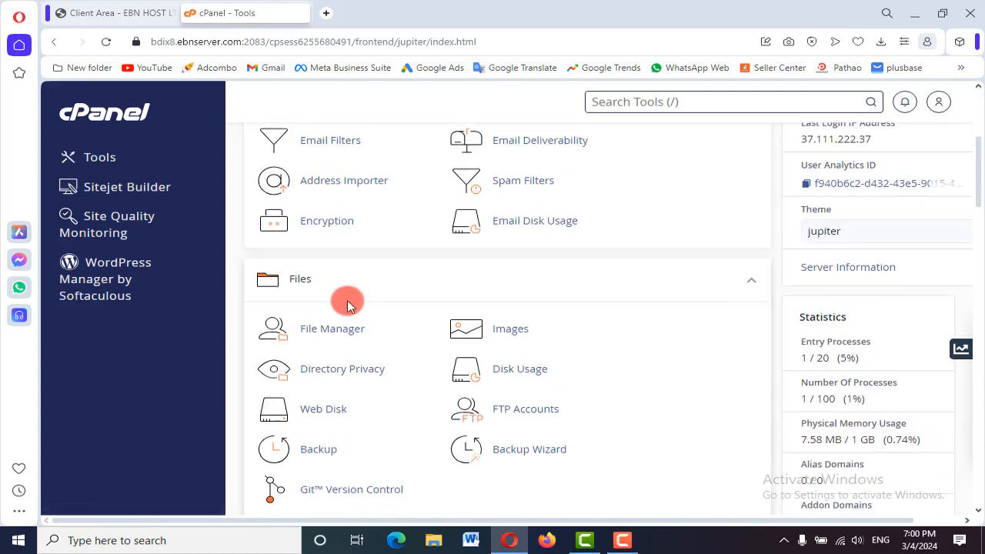
pyautogui.scroll(-7, 347, 300)
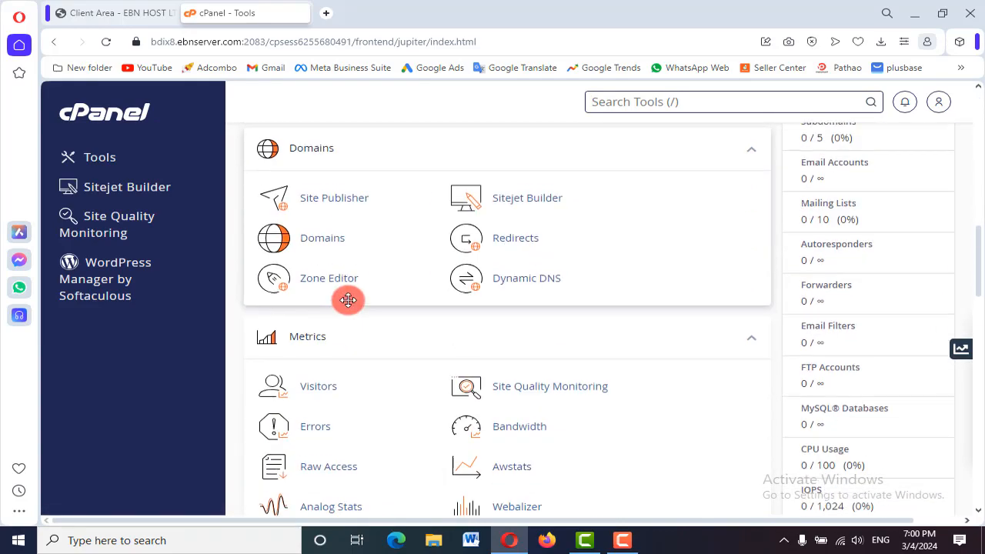
pyautogui.scroll(-6, 346, 300)
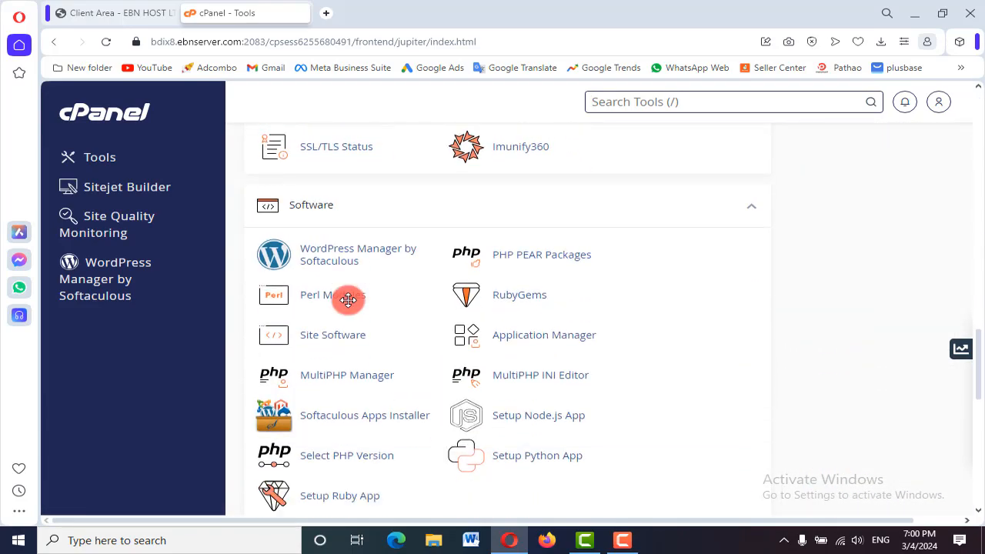
pyautogui.click(344, 256)
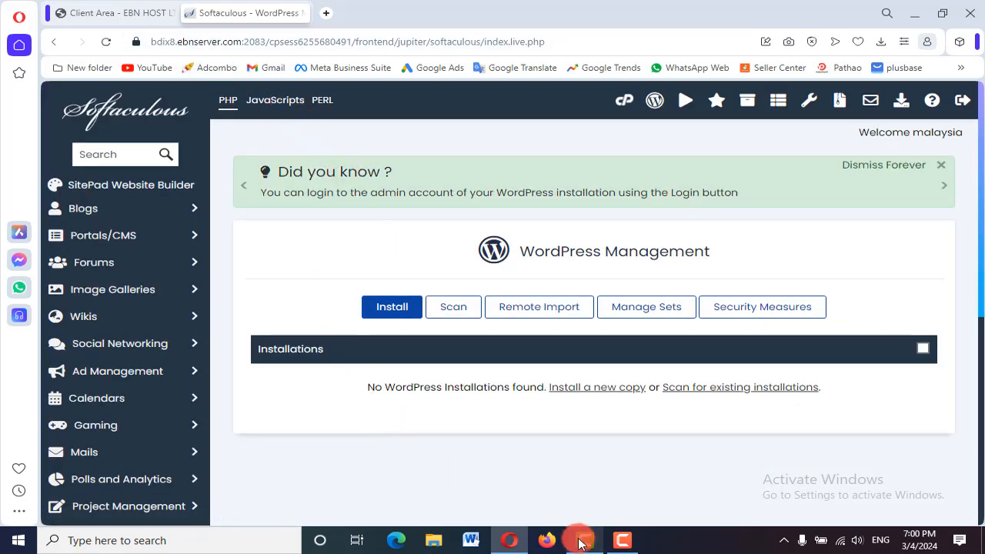
pyautogui.click(623, 538)
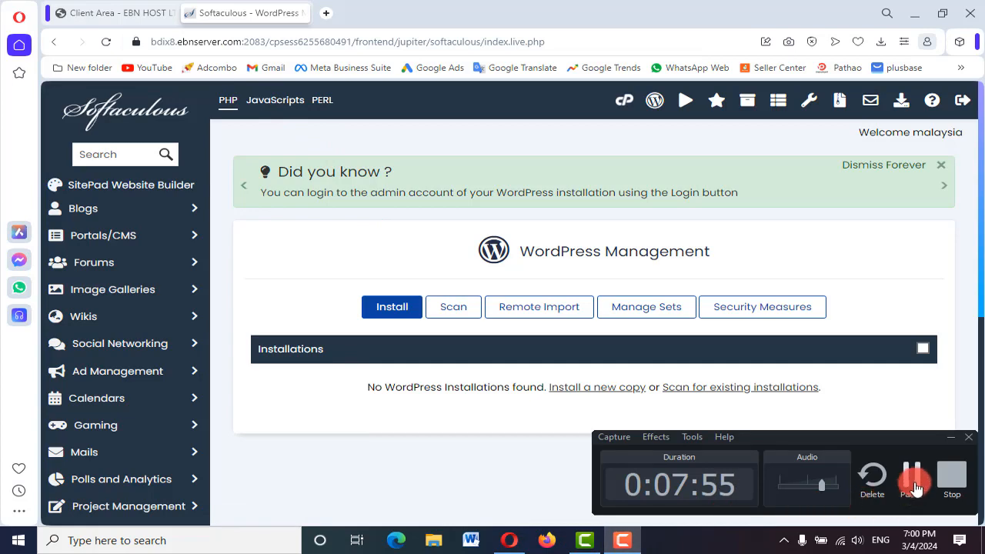
# - Start a new WordPress install and open the protocol choices for malaysiashopbd.com
pyautogui.click(914, 488)
pyautogui.scroll(1, 515, 330)
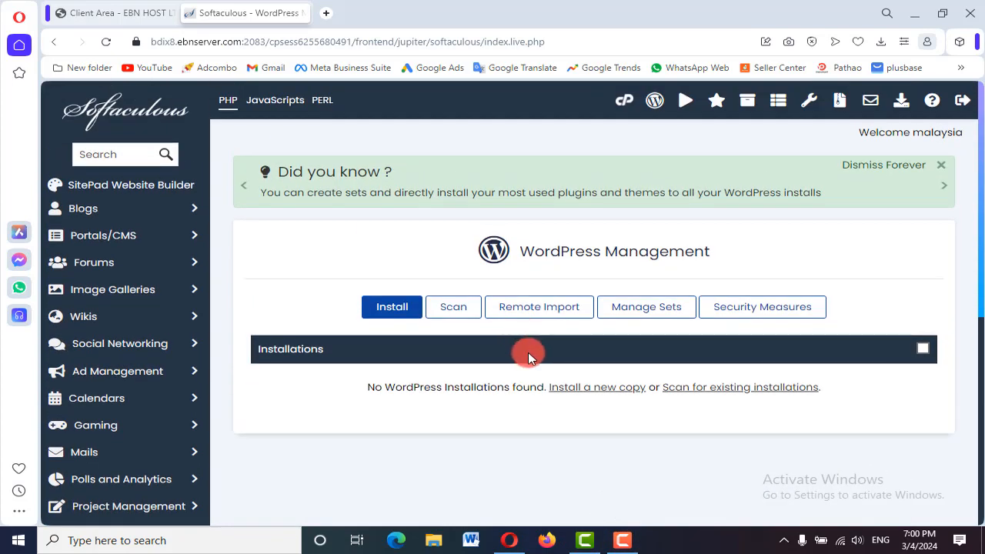
pyautogui.click(391, 312)
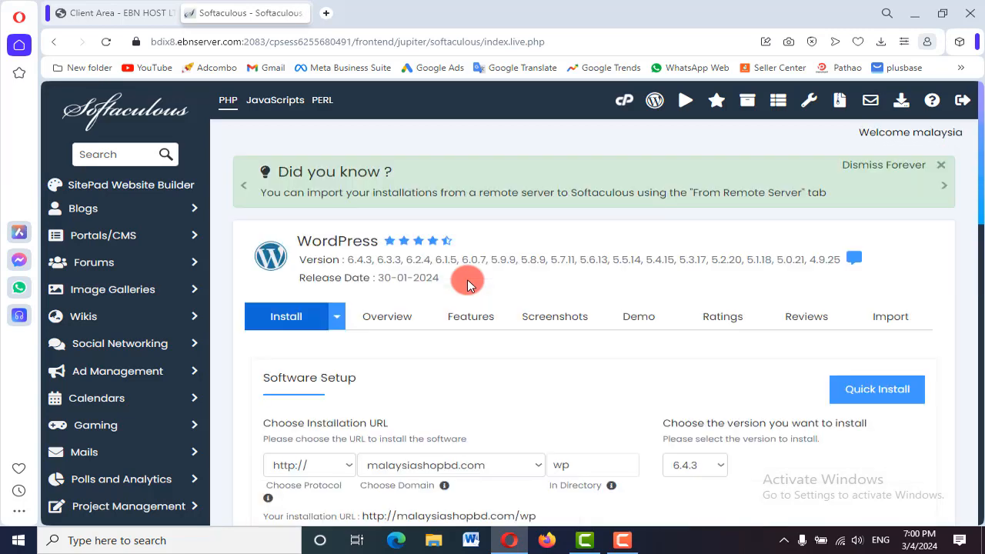
pyautogui.scroll(-1, 443, 374)
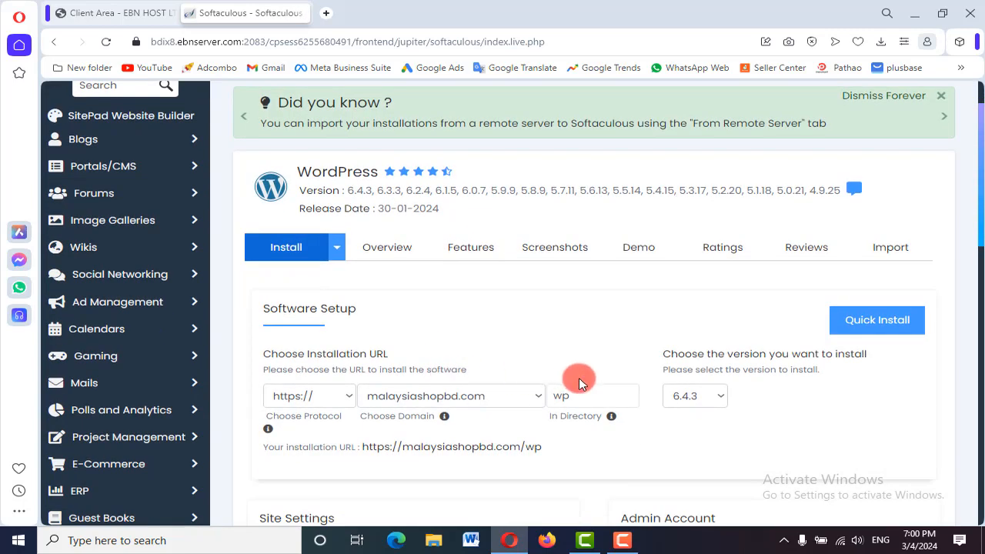
pyautogui.click(346, 397)
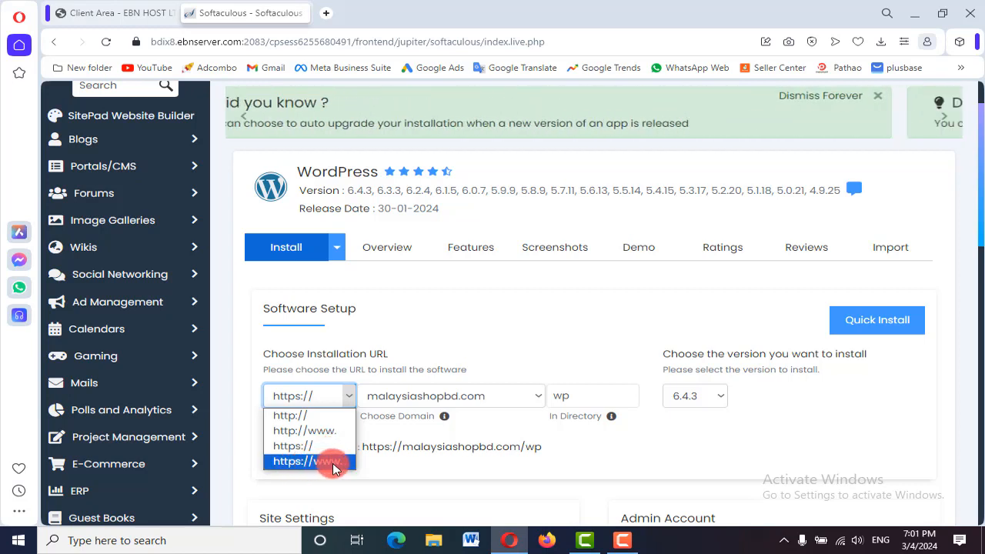
pyautogui.click(335, 462)
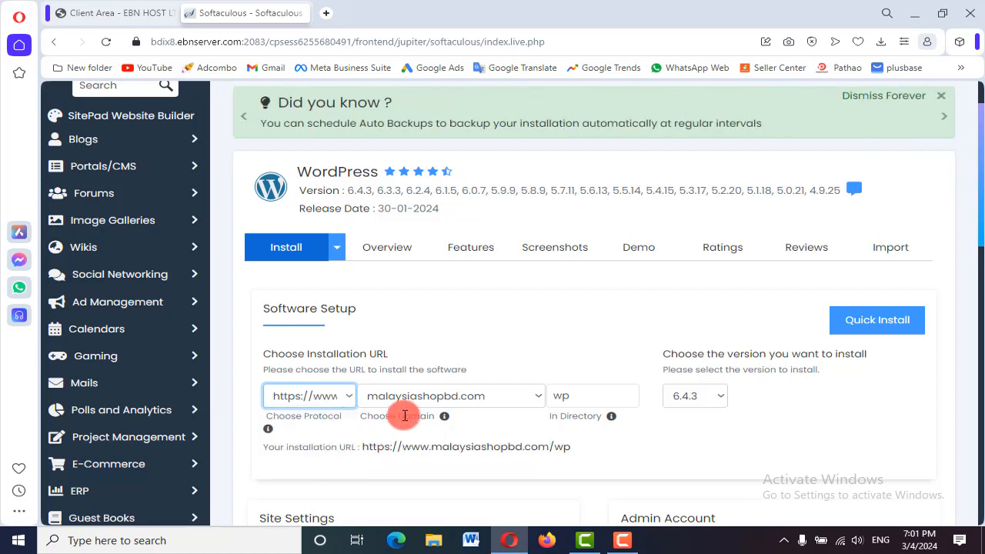
pyautogui.moveTo(583, 395); pyautogui.dragTo(555, 395)
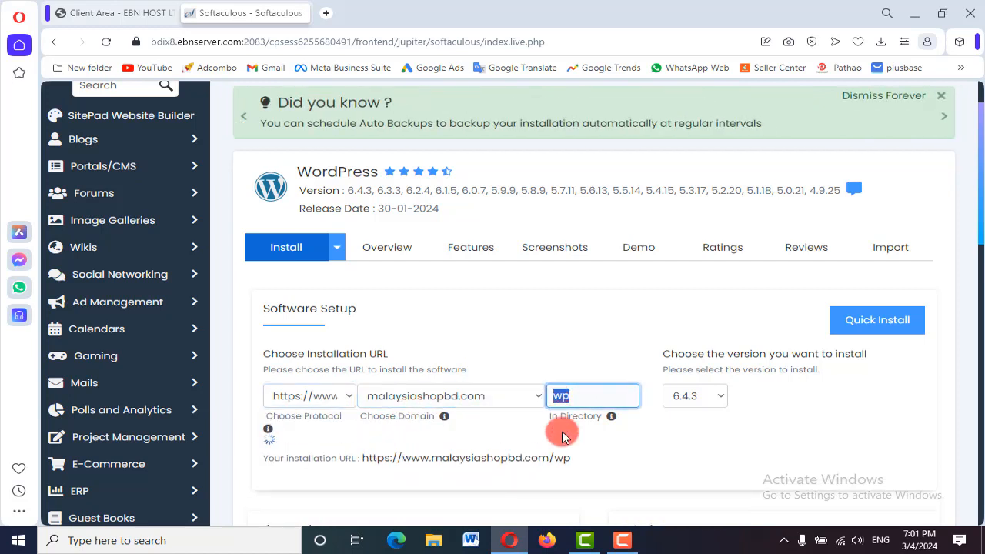
pyautogui.press('BackSpace')
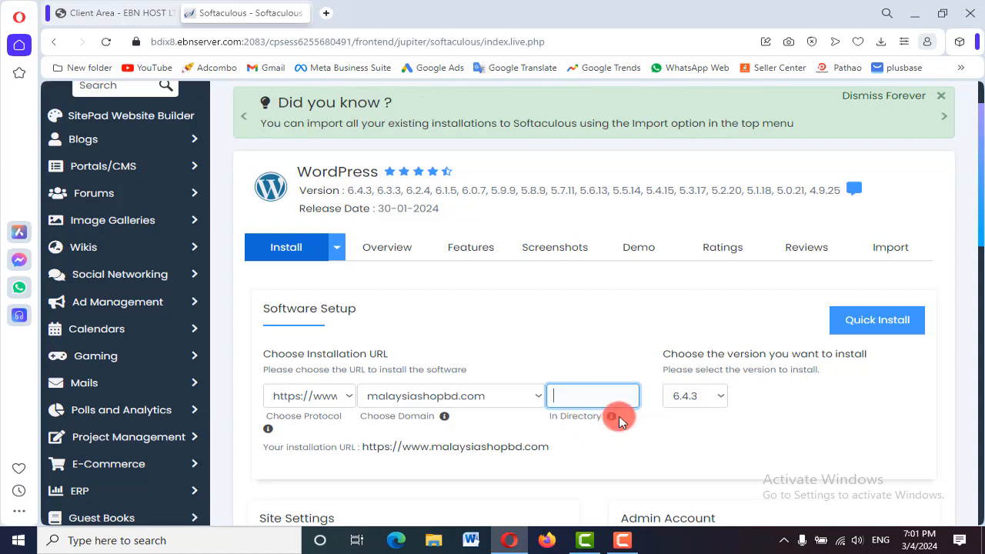
# - Clear the default value from the Admin Username field
pyautogui.scroll(-2, 623, 411)
pyautogui.scroll(-2, 598, 390)
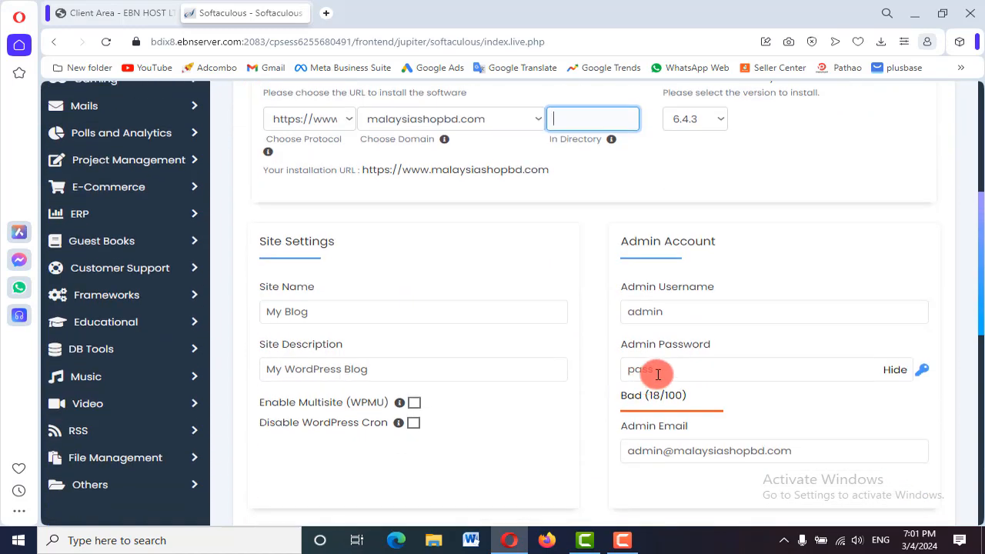
pyautogui.click(682, 311)
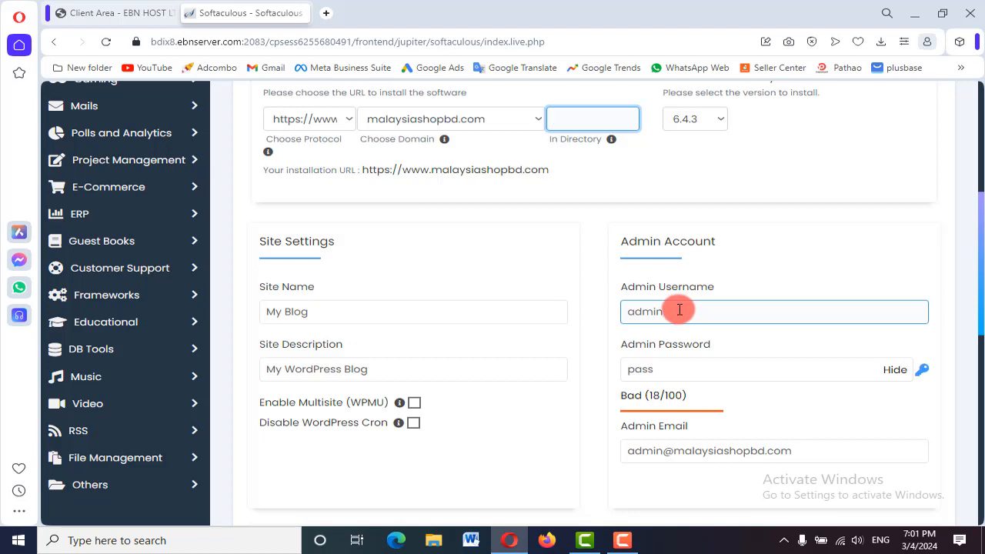
pyautogui.moveTo(679, 309); pyautogui.dragTo(628, 311)
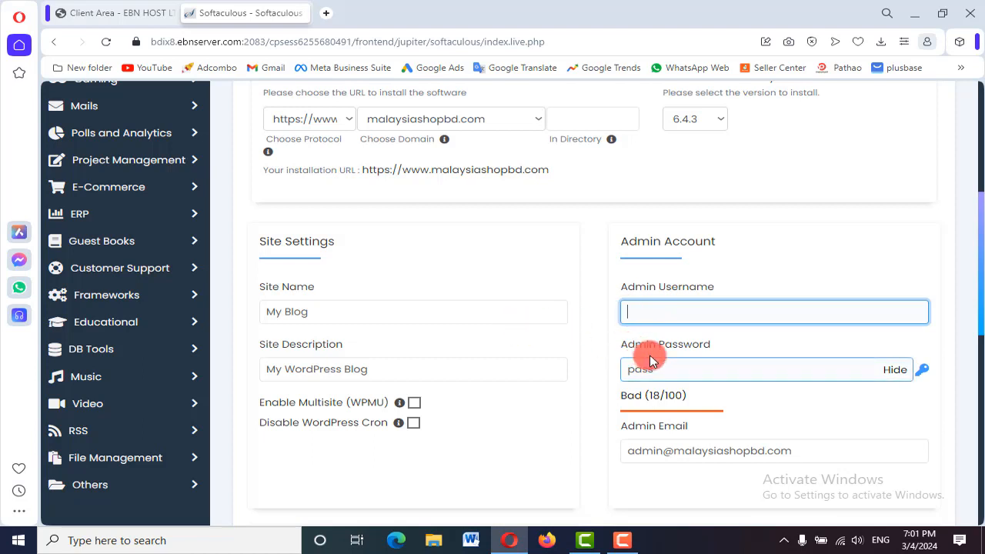
pyautogui.click(622, 529)
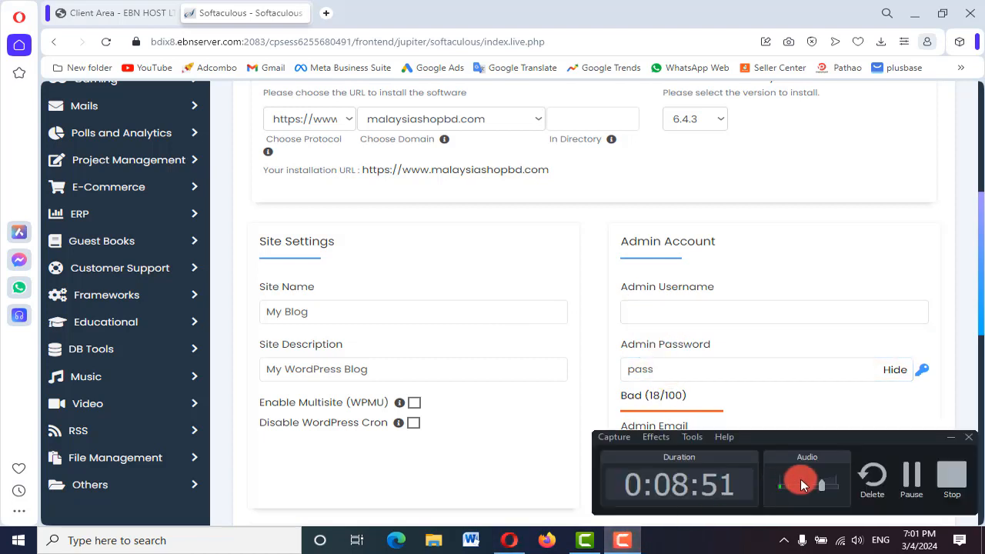
pyautogui.click(913, 478)
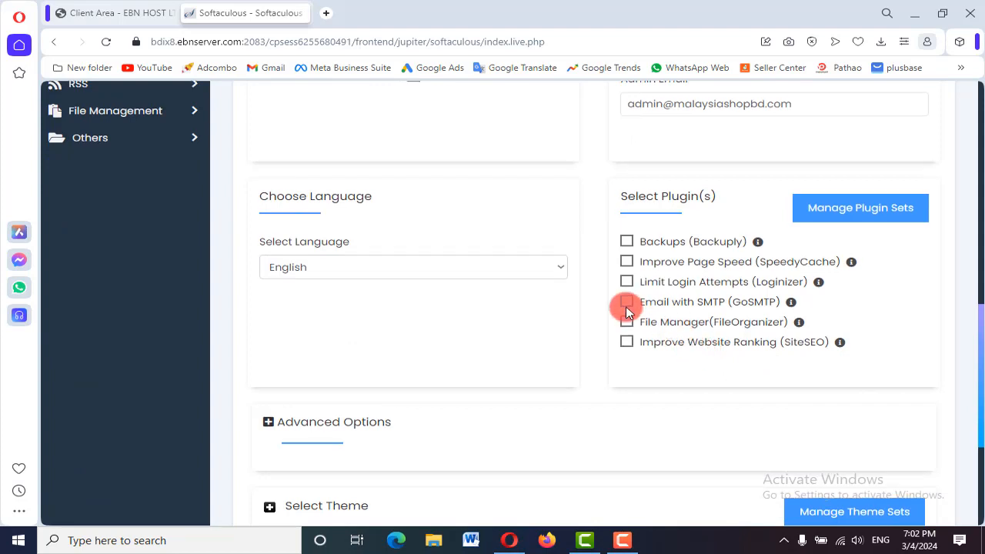
# - Scroll past the plugin and theme options and launch the WordPress installation
pyautogui.scroll(-2, 626, 306)
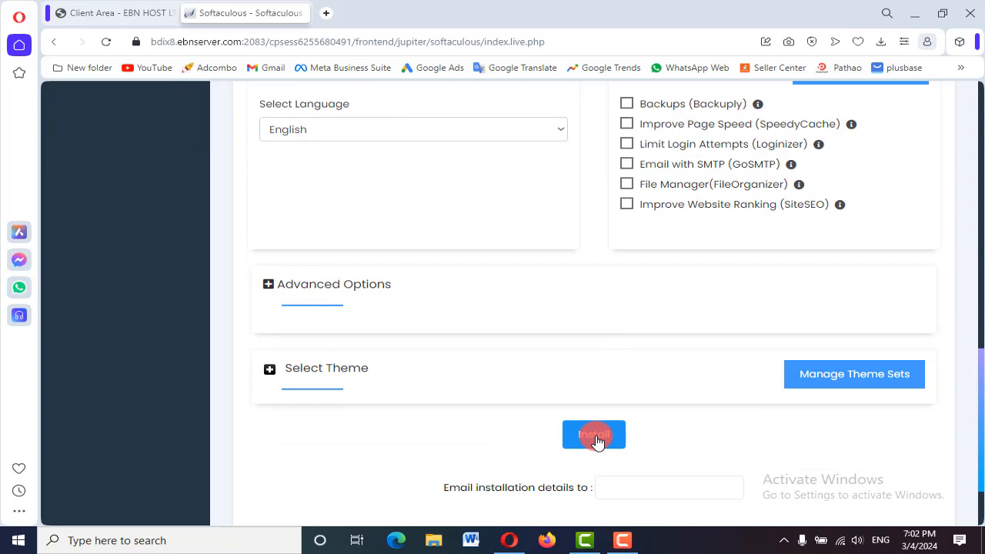
pyautogui.click(595, 436)
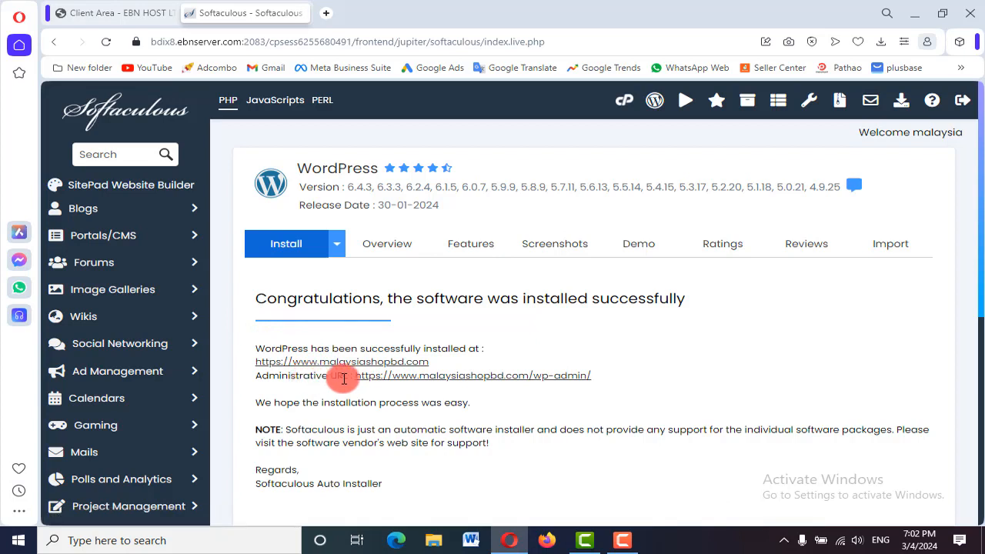
# - Copy the Administrative URL and paste it into a new Opera tab to load the WordPress login page
pyautogui.moveTo(604, 377); pyautogui.dragTo(387, 381)
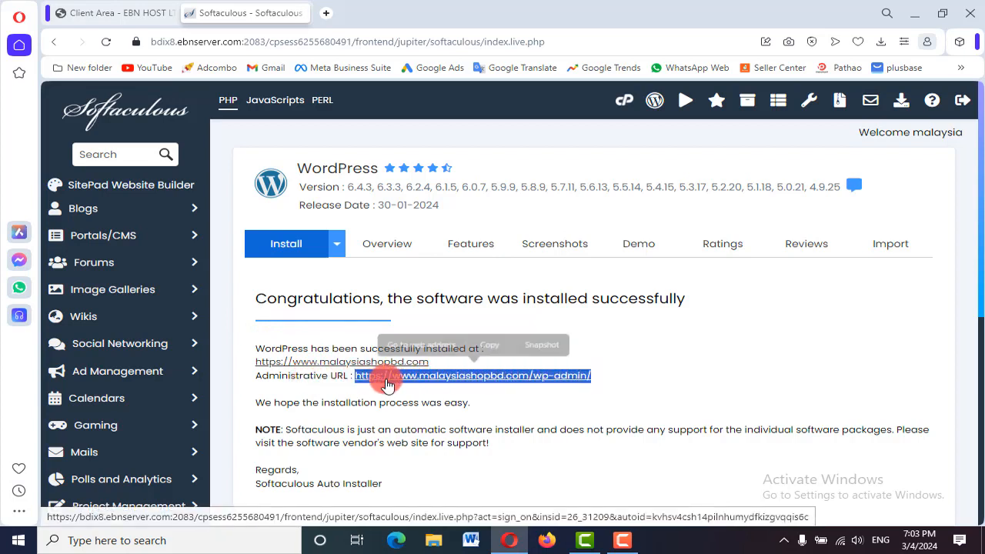
pyautogui.click(493, 346)
pyautogui.rightClick(467, 376)
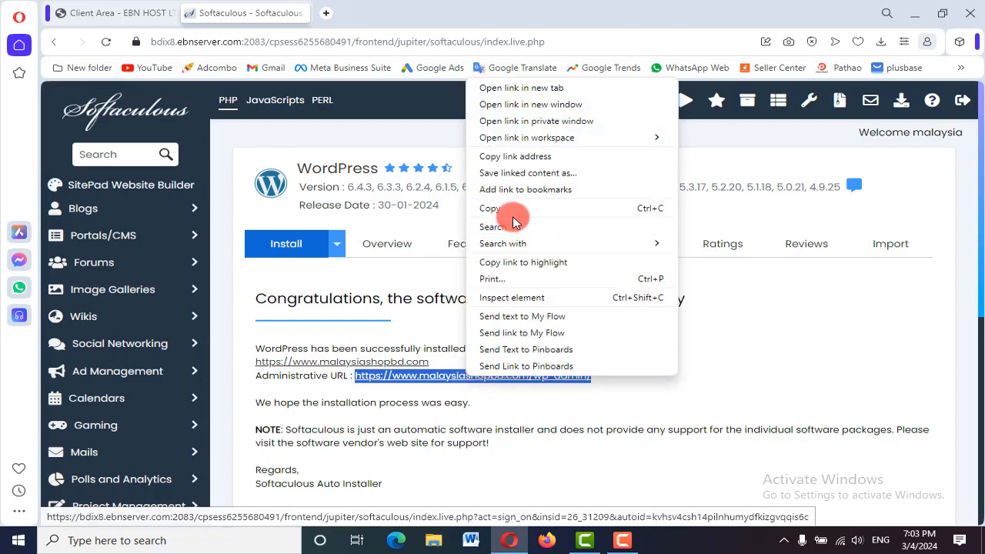
pyautogui.click(506, 210)
pyautogui.click(327, 13)
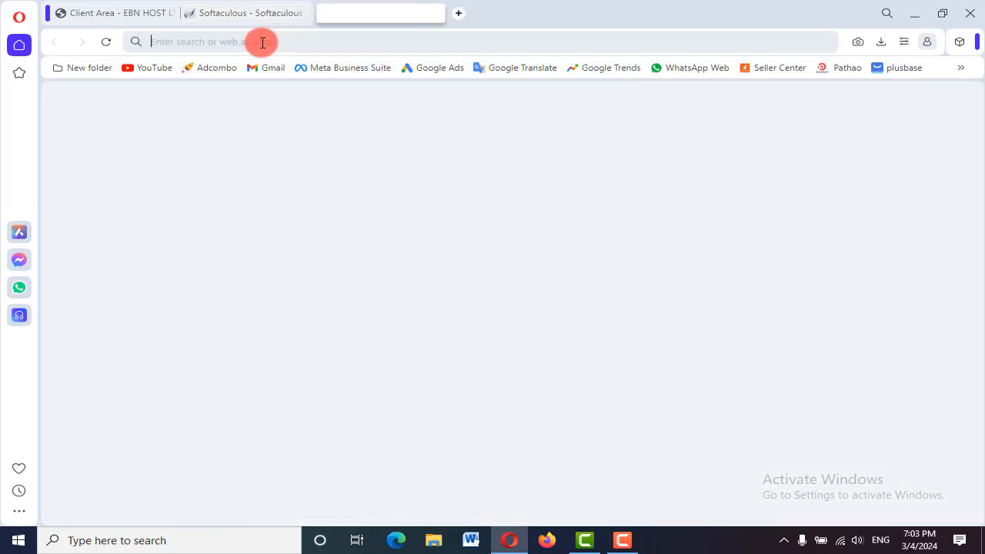
pyautogui.rightClick(262, 42)
pyautogui.click(300, 122)
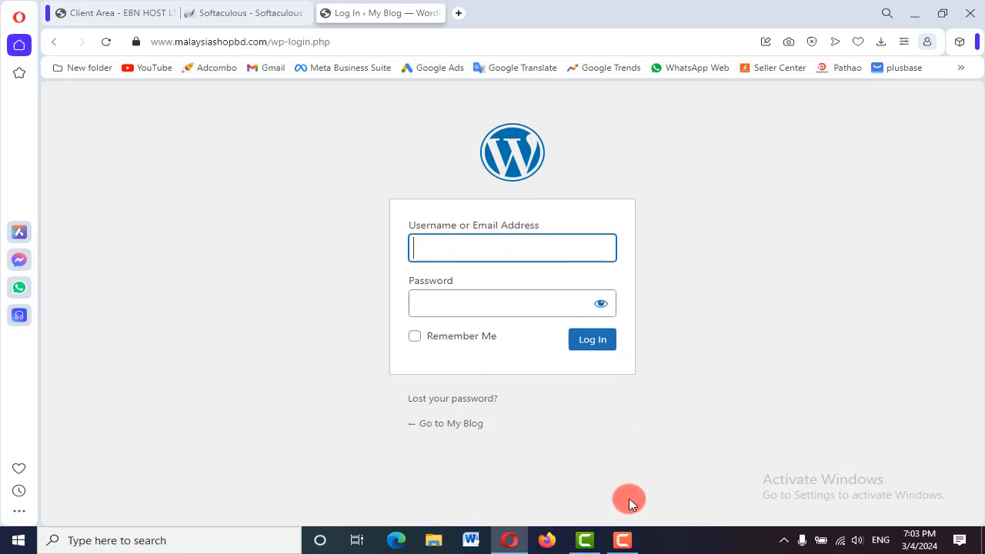
# - Sign in with the admin credentials and decline saving the password to view the Dashboard
pyautogui.click(620, 543)
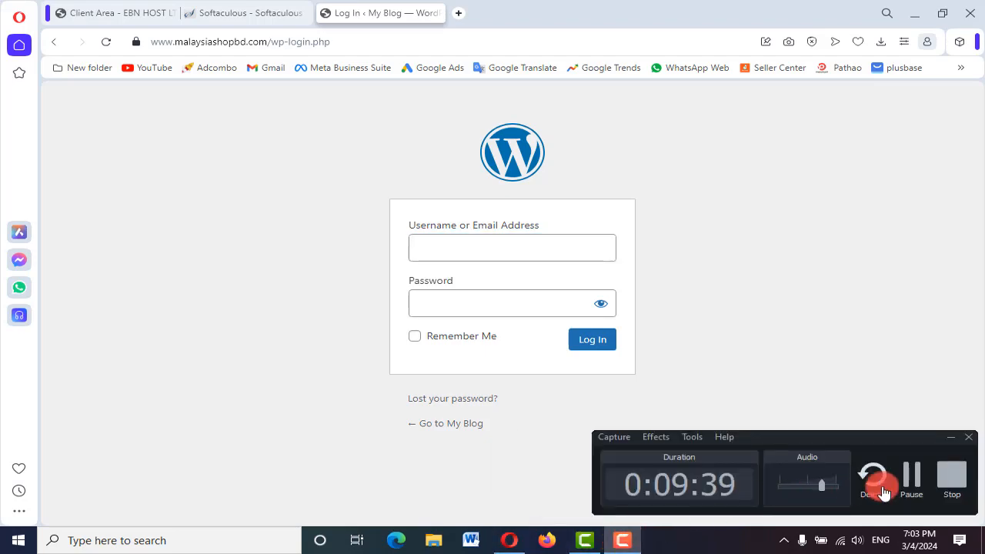
pyautogui.click(908, 479)
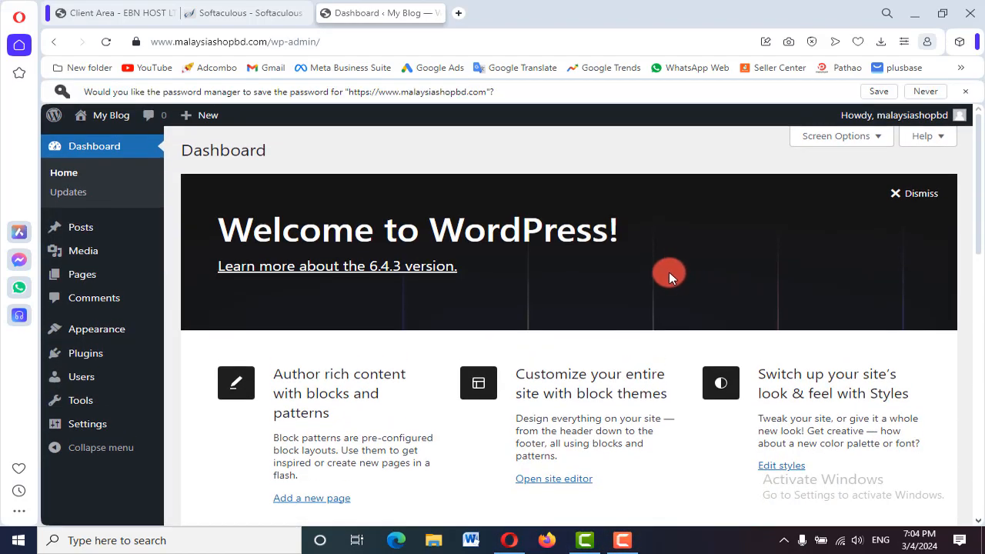
pyautogui.click(876, 92)
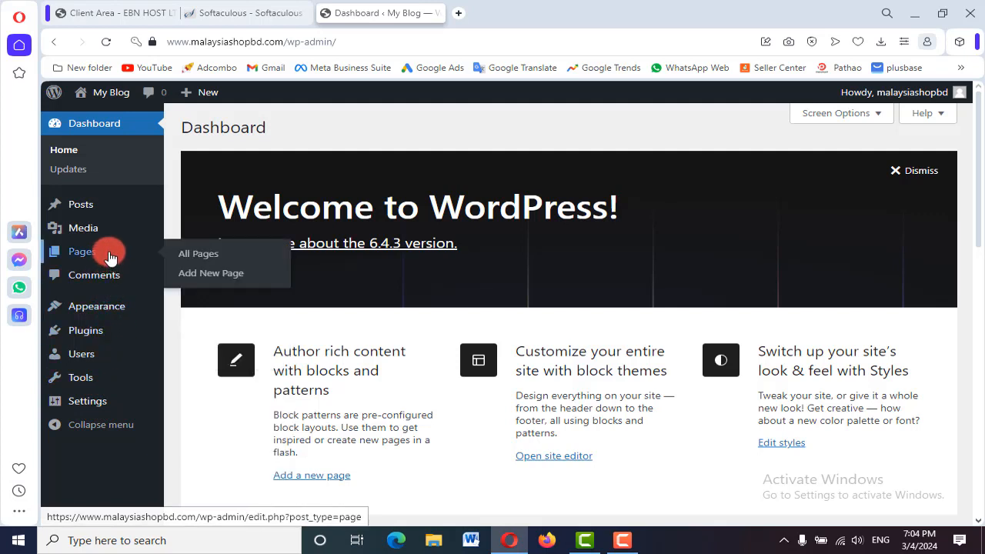
pyautogui.moveTo(100, 220)
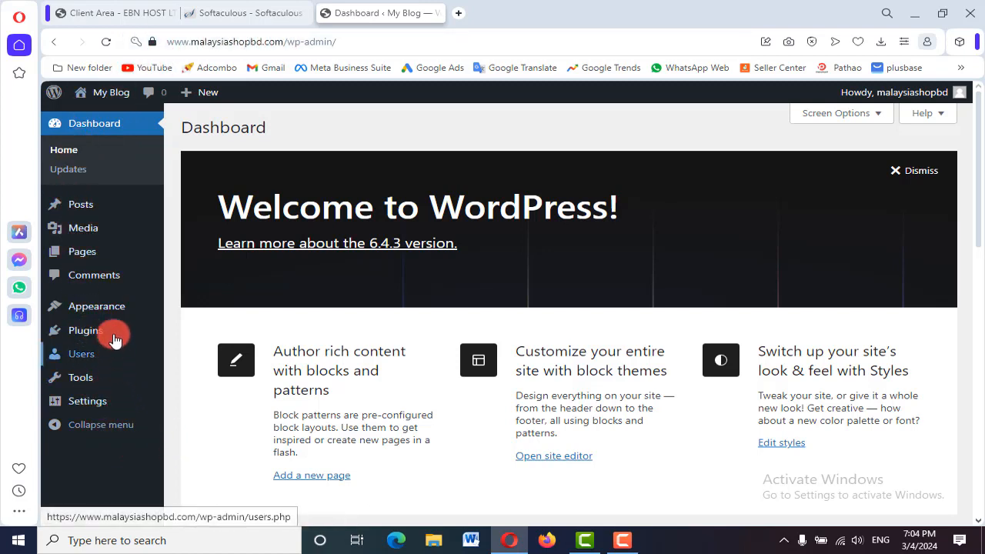
pyautogui.moveTo(115, 321)
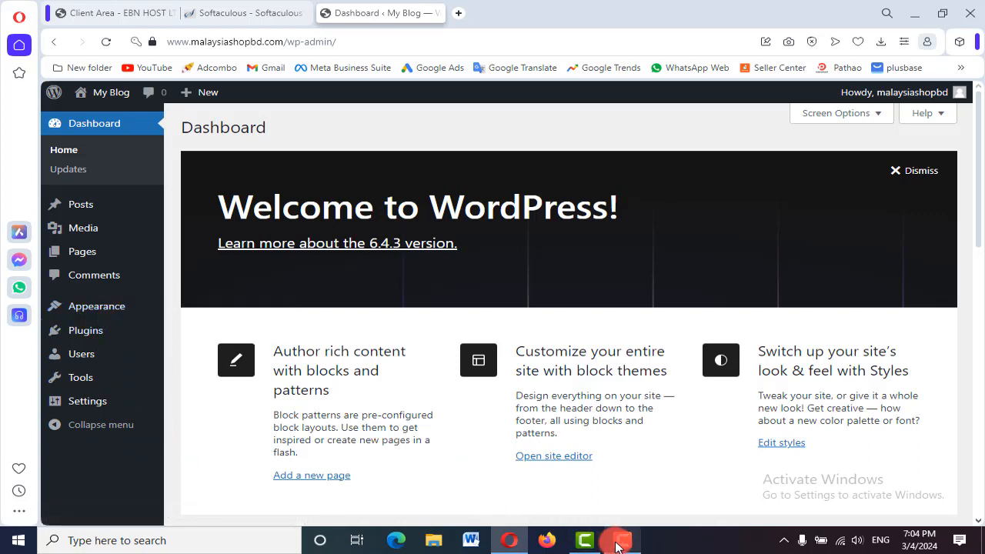
pyautogui.moveTo(624, 546)
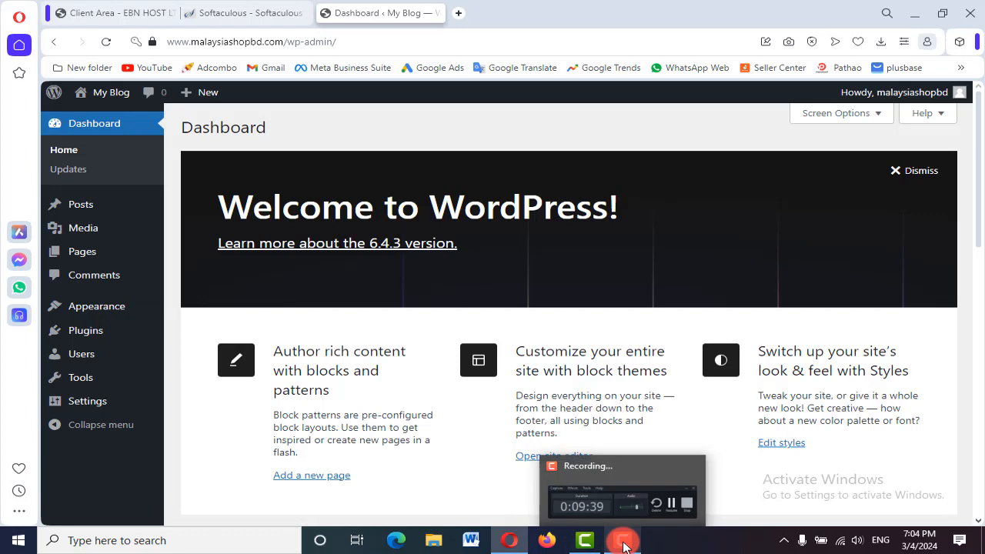